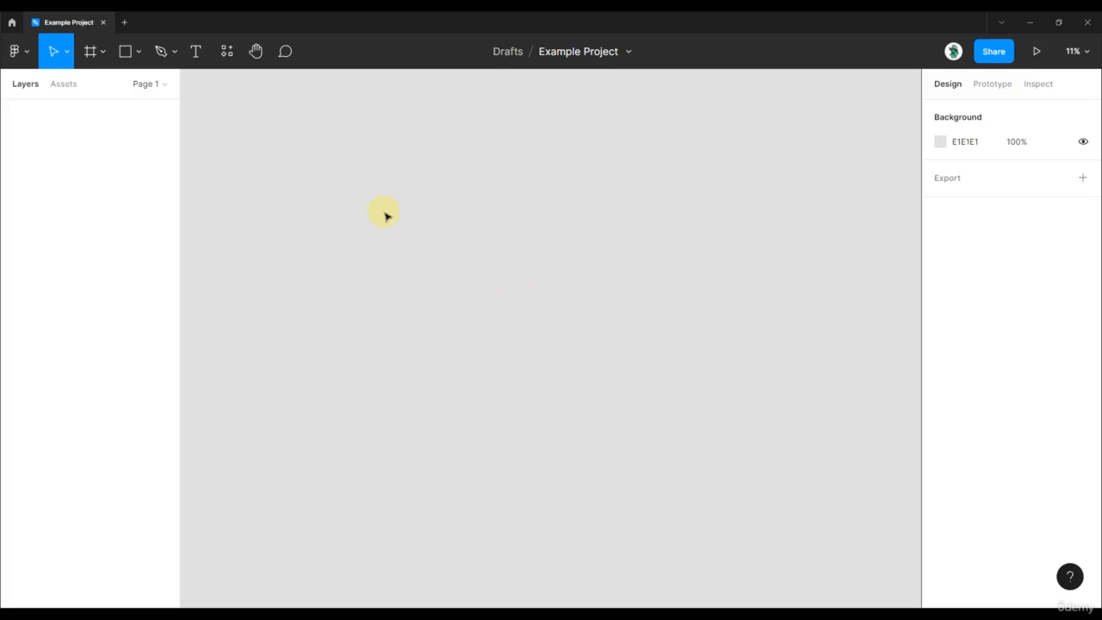
# Draw a circle about 1842 × 1842 on the empty canvas with the Ellipse tool and select it
pyautogui.press('o')
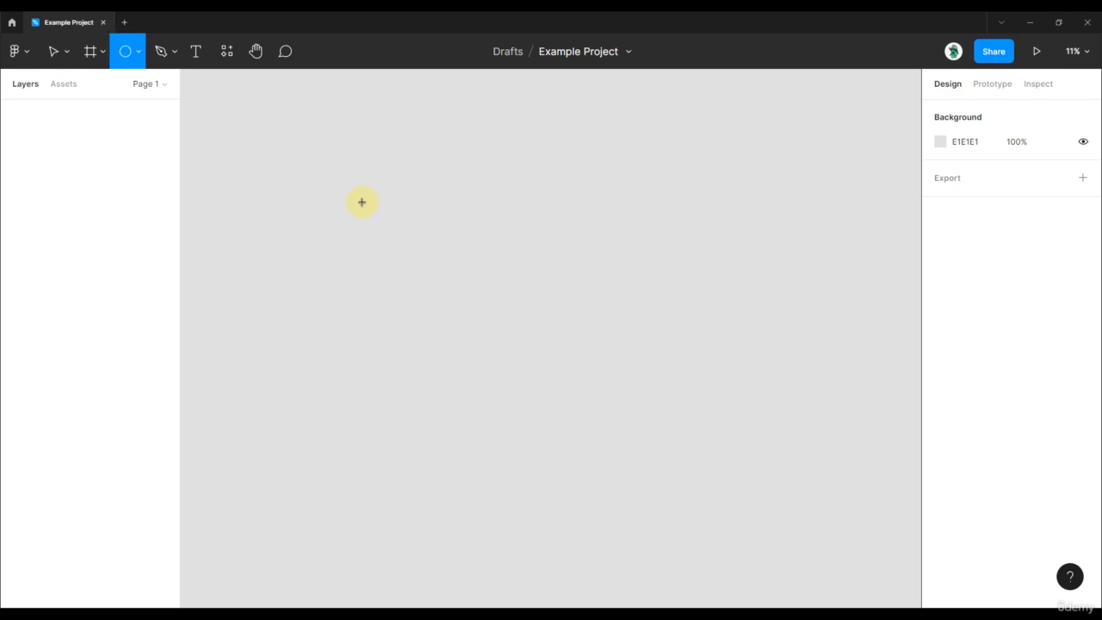
pyautogui.moveTo(386, 281); pyautogui.dragTo(332, 204)
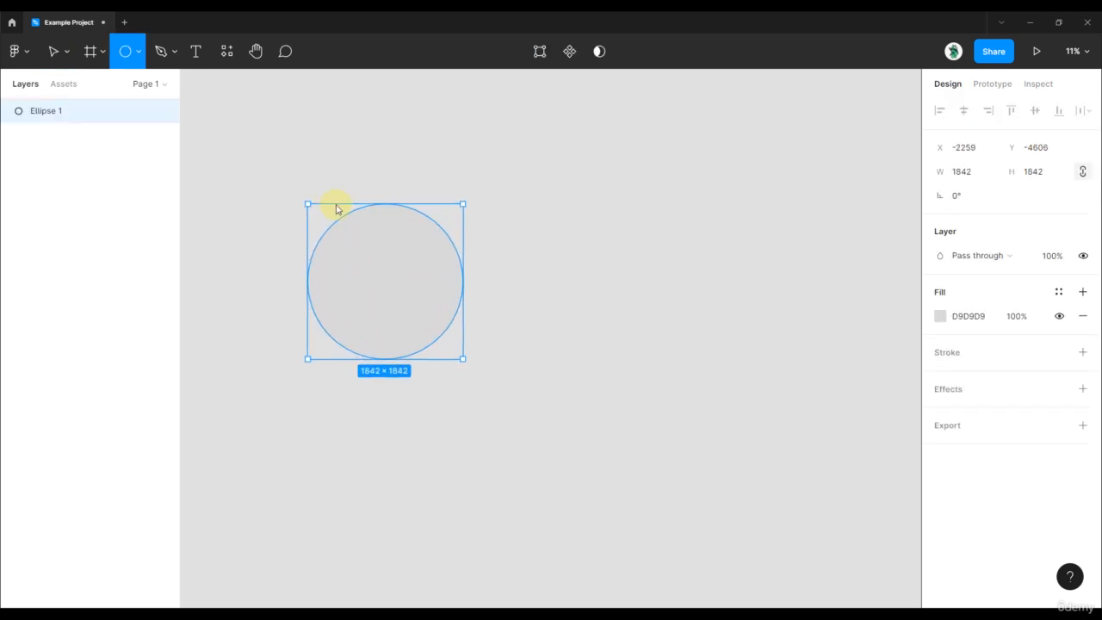
pyautogui.press('Escape')
pyautogui.click(379, 251)
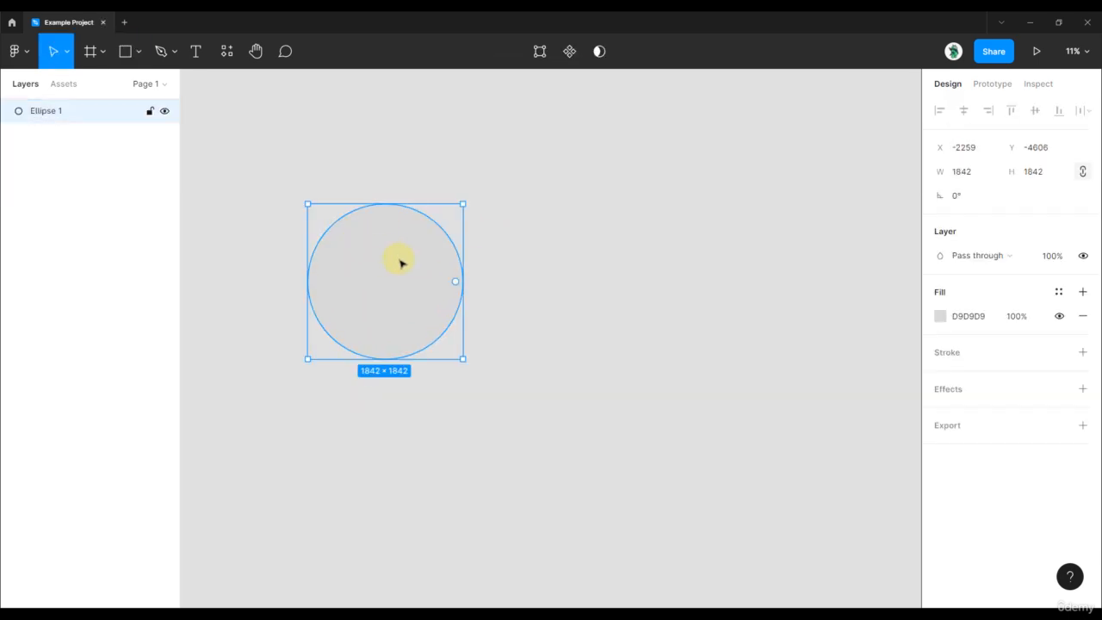
# Fill the circle with wallpaper.webp from the Desktop folder and shift it a little to the right and down
pyautogui.hotkey('ctrl', 'shift', 'k')
pyautogui.click(47, 243)
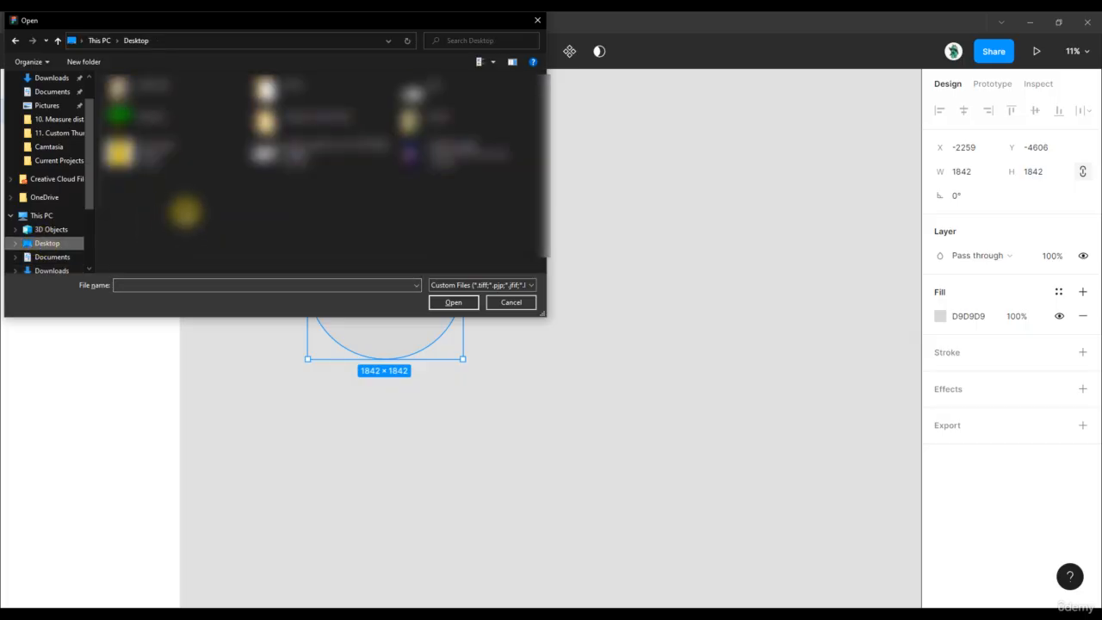
pyautogui.doubleClick(442, 155)
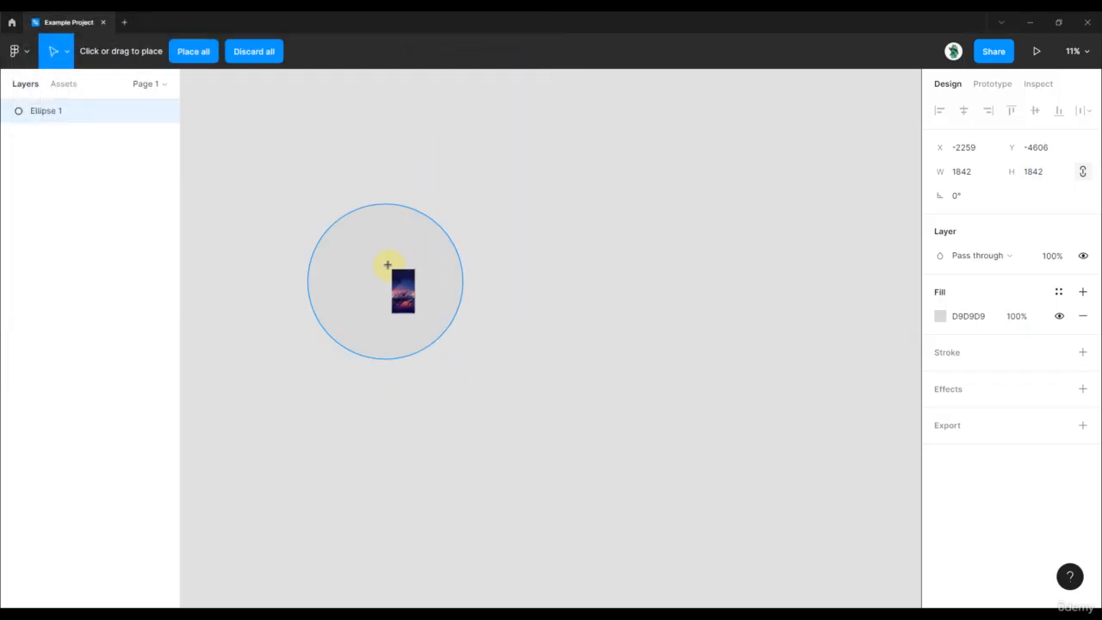
pyautogui.click(388, 264)
pyautogui.moveTo(392, 278); pyautogui.dragTo(466, 295)
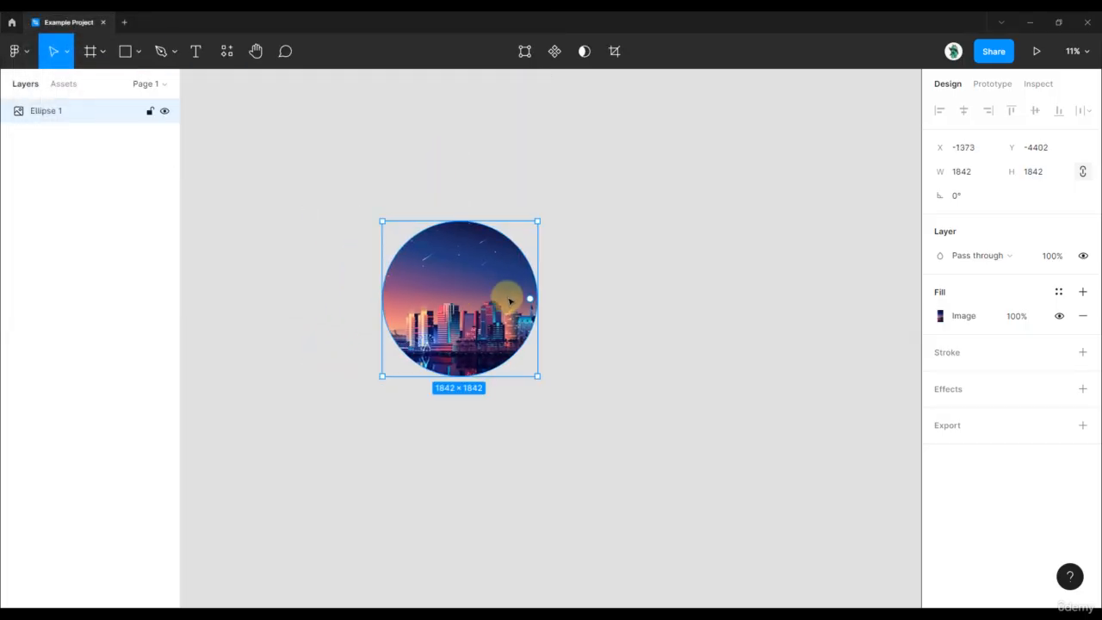
# Reshape the image-filled circle by pulling its right anchor point outward until the shape is about 2515 wide
pyautogui.doubleClick(456, 295)
pyautogui.moveTo(537, 298); pyautogui.dragTo(595, 296)
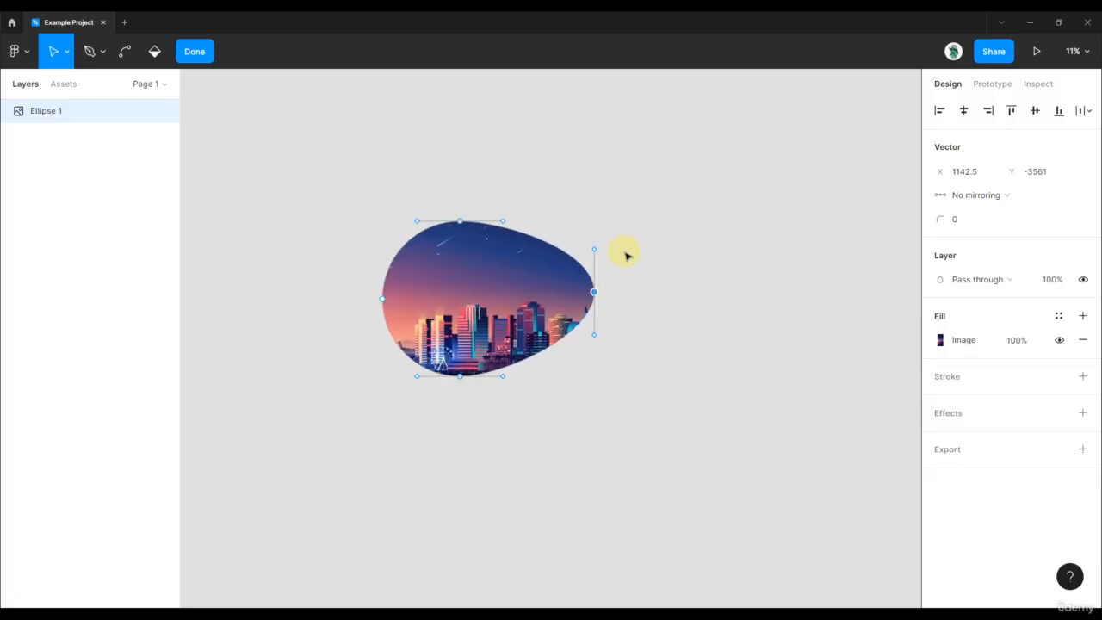
pyautogui.press('Escape')
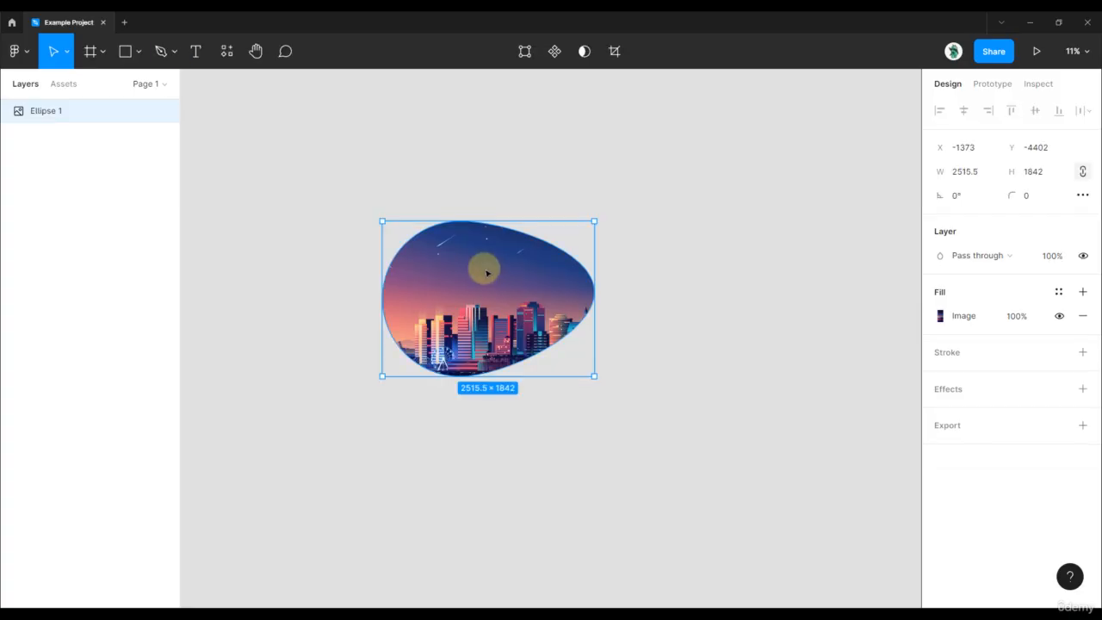
# View the shape's image fill settings, close them, and move the shape up and to the left on the canvas
pyautogui.click(940, 316)
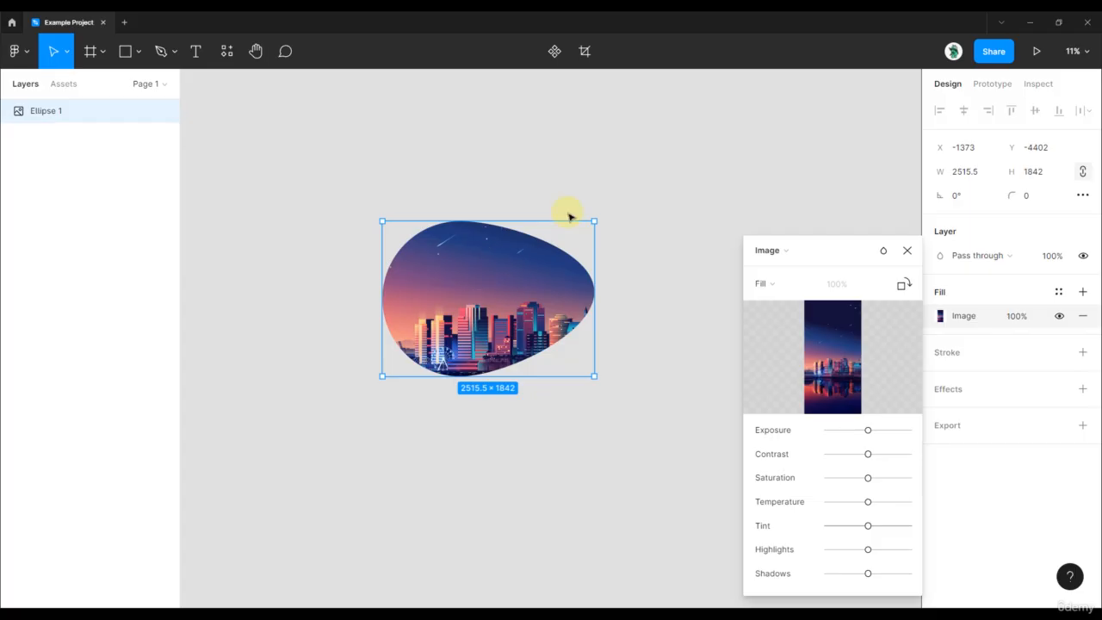
pyautogui.click(907, 250)
pyautogui.moveTo(531, 270); pyautogui.dragTo(364, 211)
pyautogui.click(668, 229)
# Import wallpaper.webp from the Desktop folder and place it right of the image-filled shape, vertically centred with it
pyautogui.scroll(-2, 667, 229)
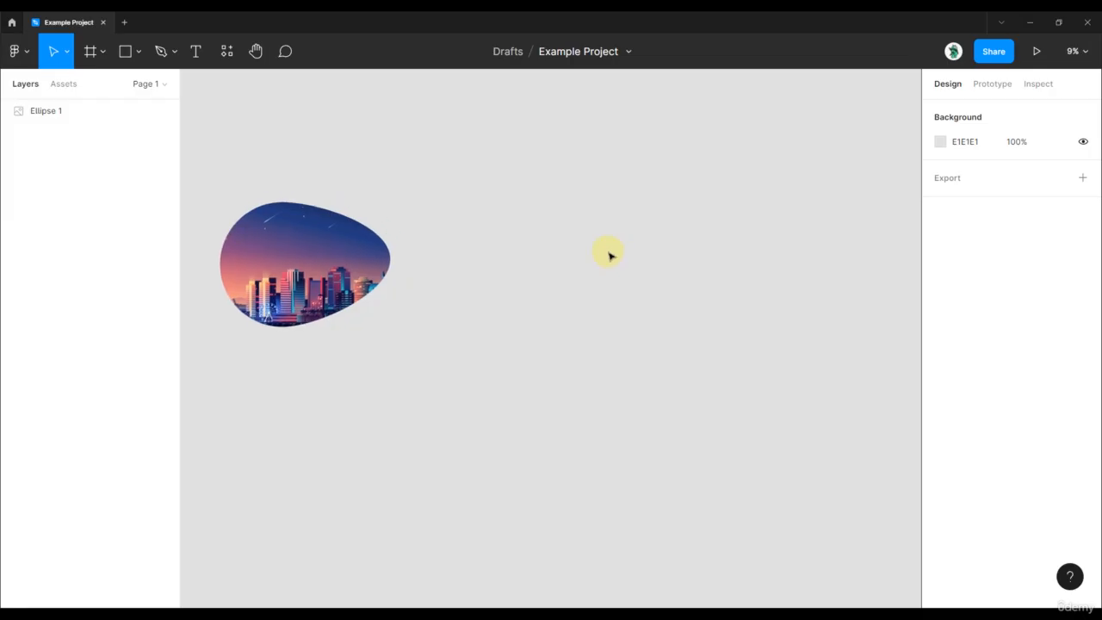
pyautogui.scroll(1, 574, 238)
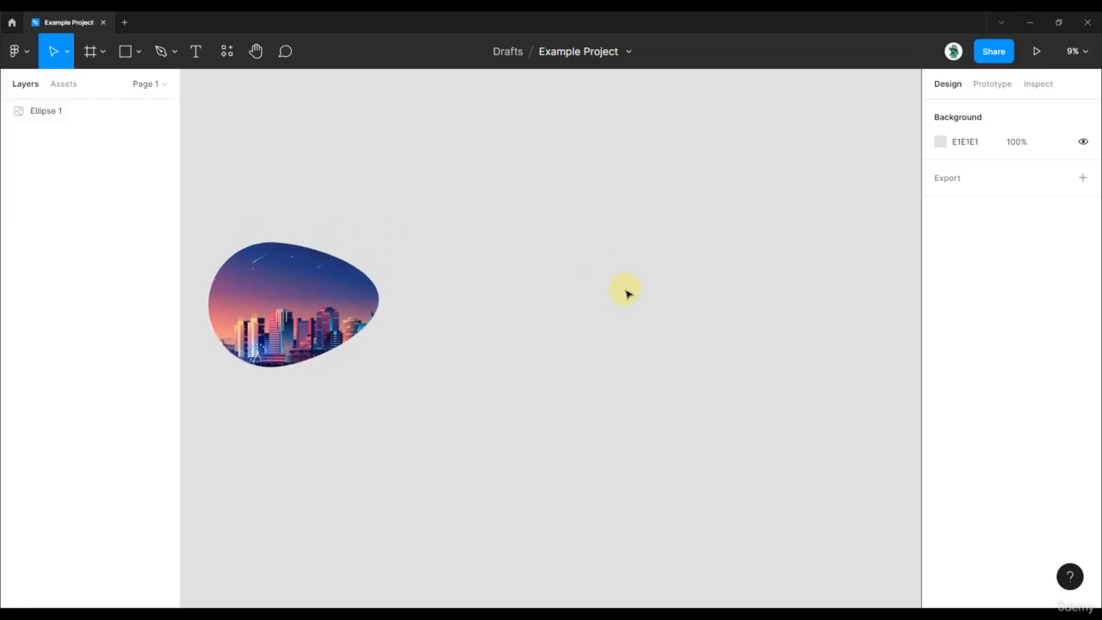
pyautogui.hotkey('ctrl', 'shift', 'k')
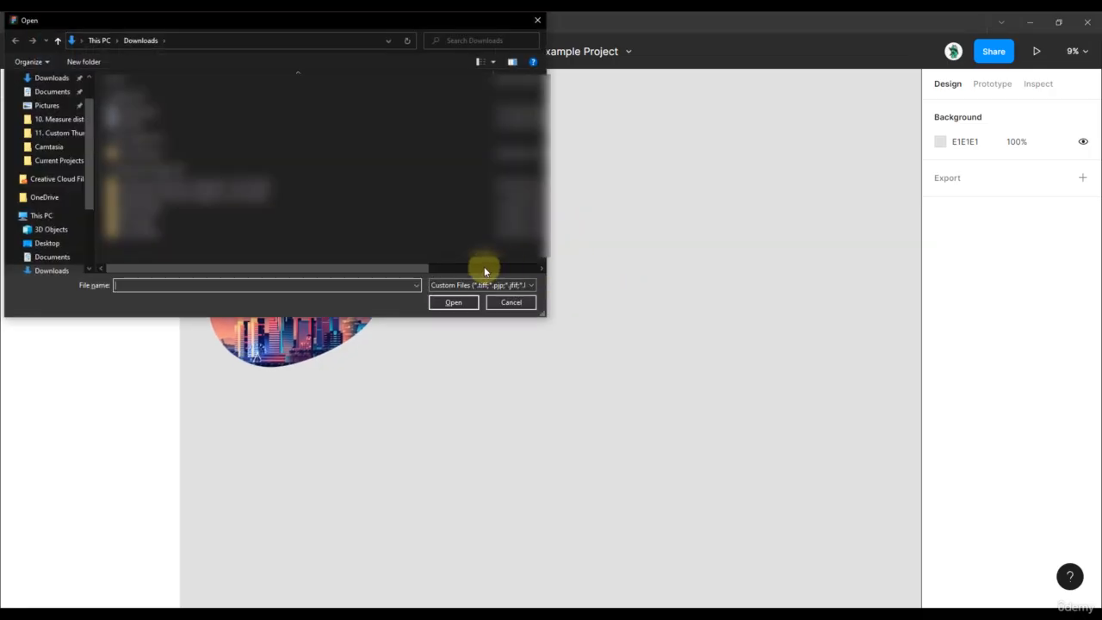
pyautogui.click(50, 243)
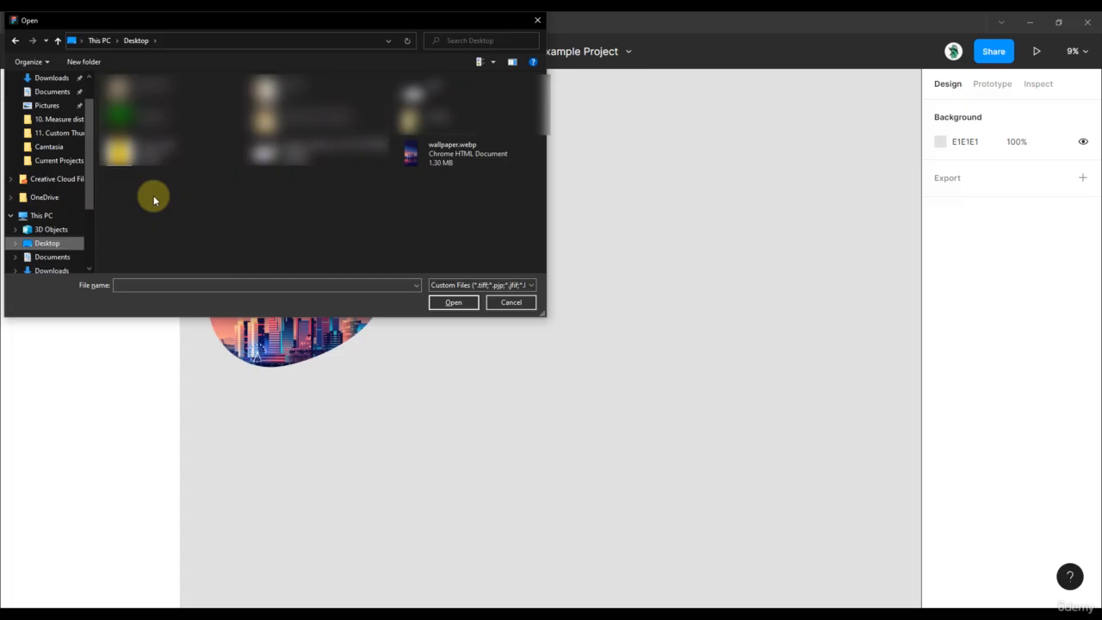
pyautogui.doubleClick(501, 160)
pyautogui.click(668, 231)
pyautogui.moveTo(695, 185); pyautogui.dragTo(629, 256)
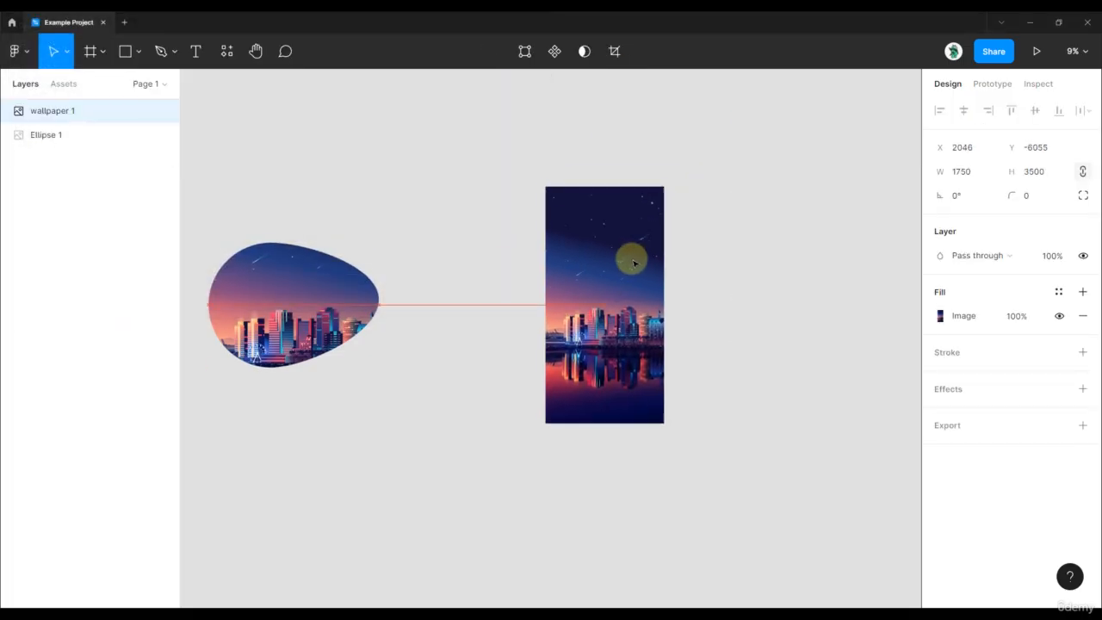
# Draw a circle about 1204 × 1204 over the middle of the wallpaper image, centred horizontally on it
pyautogui.scroll(3, 629, 256)
pyautogui.click(726, 322)
pyautogui.scroll(2, 725, 322)
pyautogui.moveTo(713, 346); pyautogui.dragTo(725, 325)
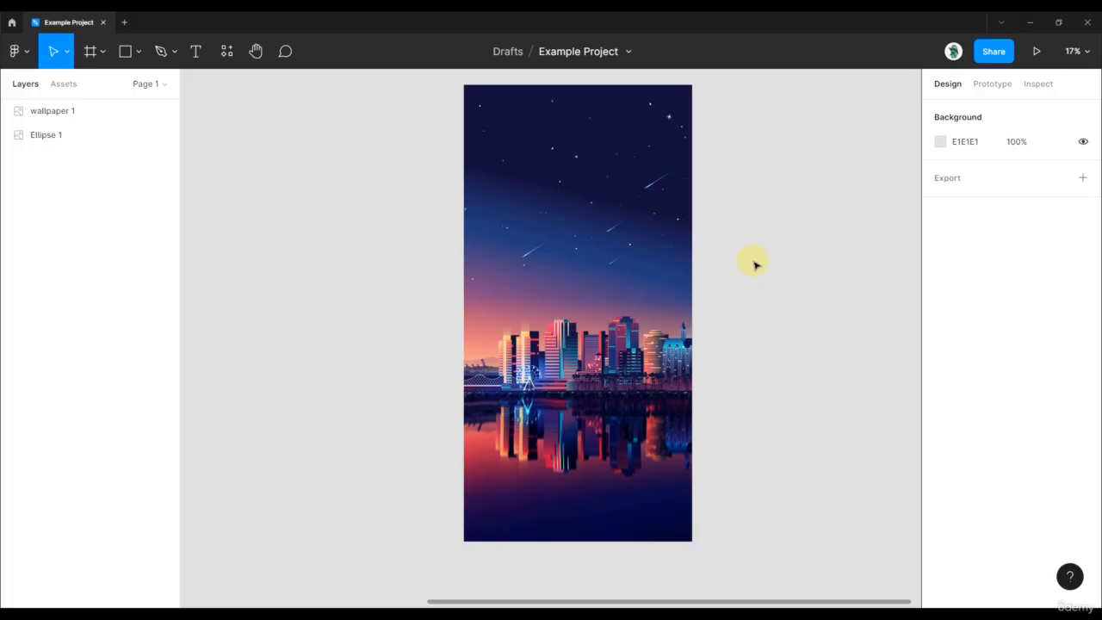
pyautogui.press('o')
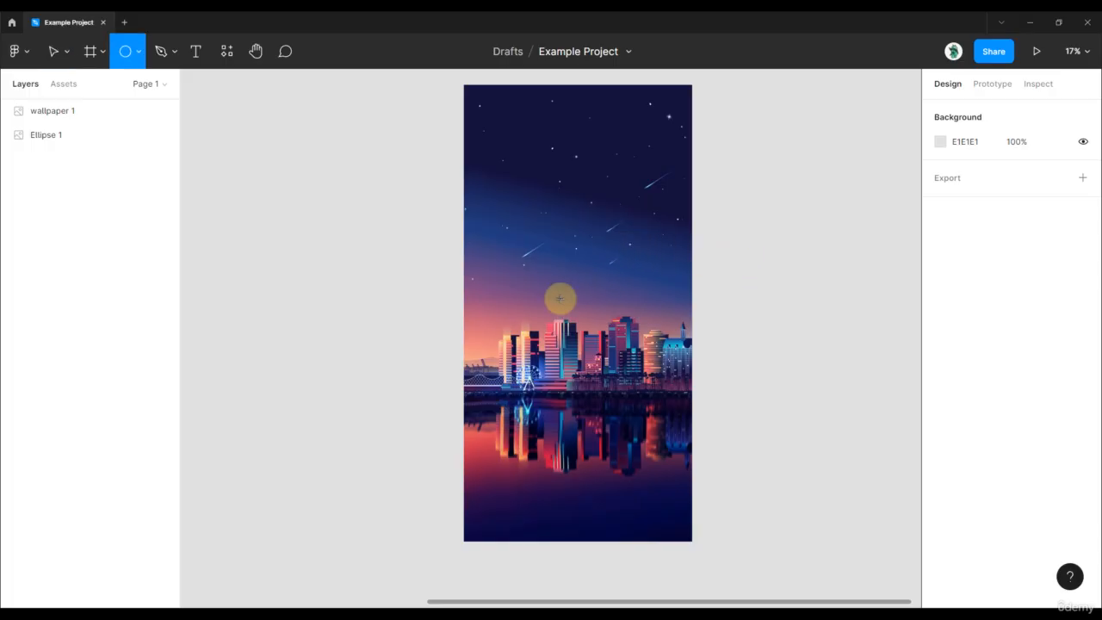
pyautogui.moveTo(582, 319)
pyautogui.mouseDown()
pyautogui.moveTo(531, 249)
pyautogui.moveTo(526, 221)
pyautogui.moveTo(531, 236)
pyautogui.mouseUp()
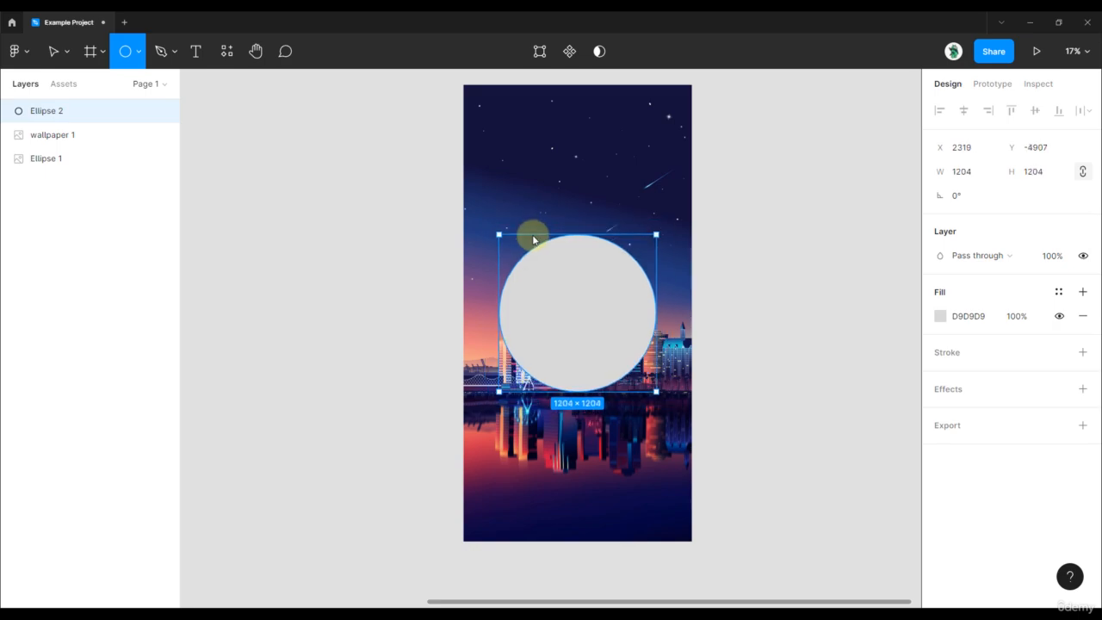
pyautogui.moveTo(600, 296); pyautogui.dragTo(606, 303)
# Try to use the circle and wallpaper as a mask with the circle in front, and undo it
pyautogui.moveTo(748, 393); pyautogui.dragTo(418, 214)
pyautogui.rightClick(562, 294)
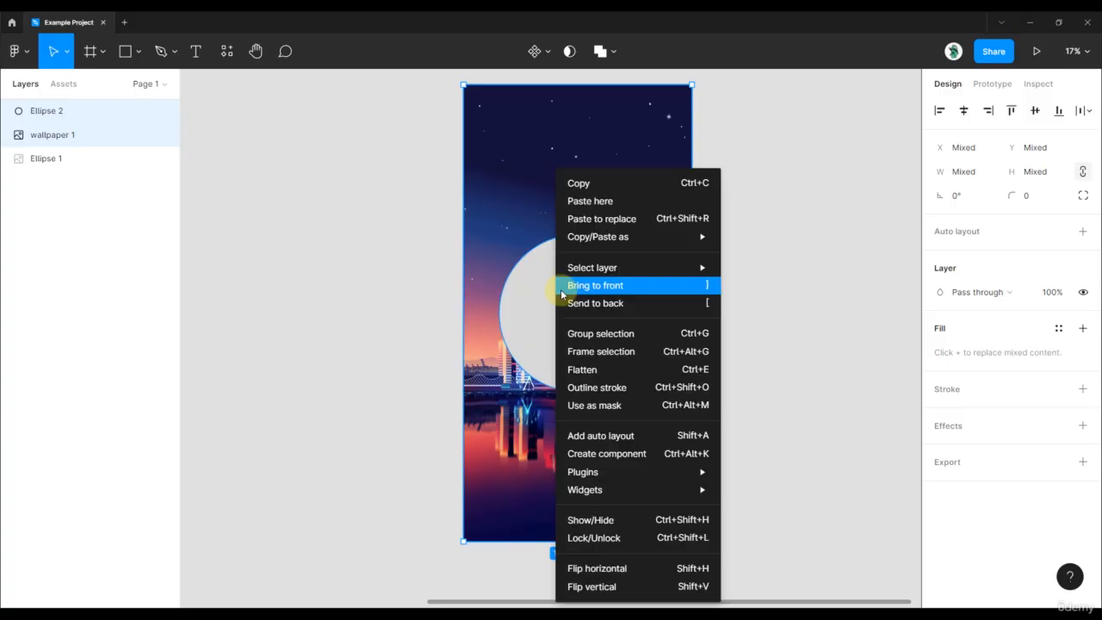
pyautogui.click(612, 411)
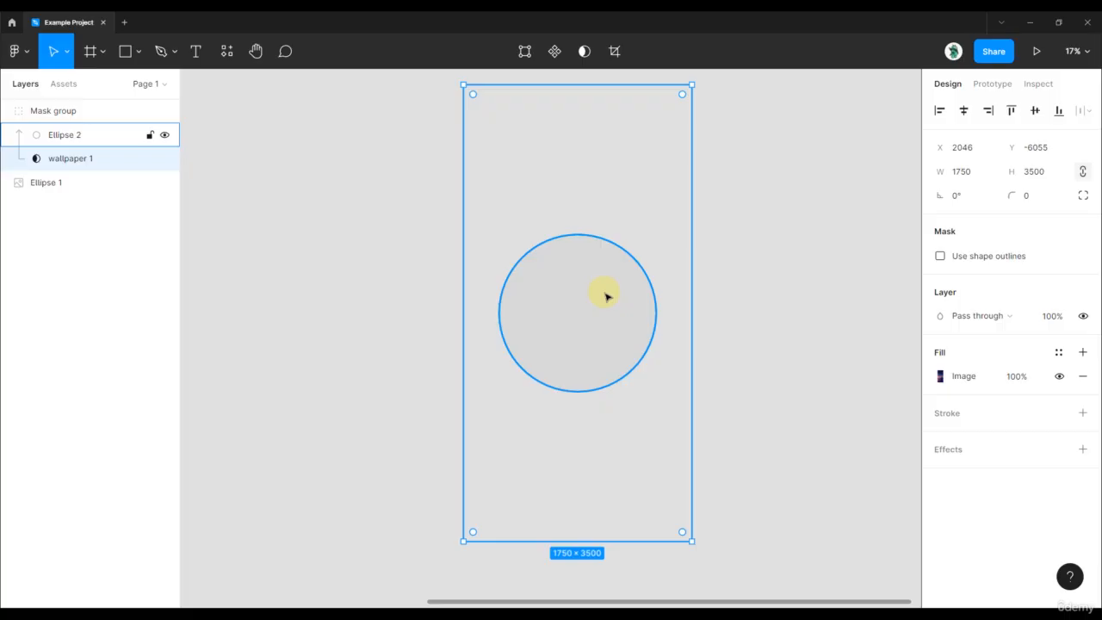
pyautogui.hotkey('ctrl', 'z')
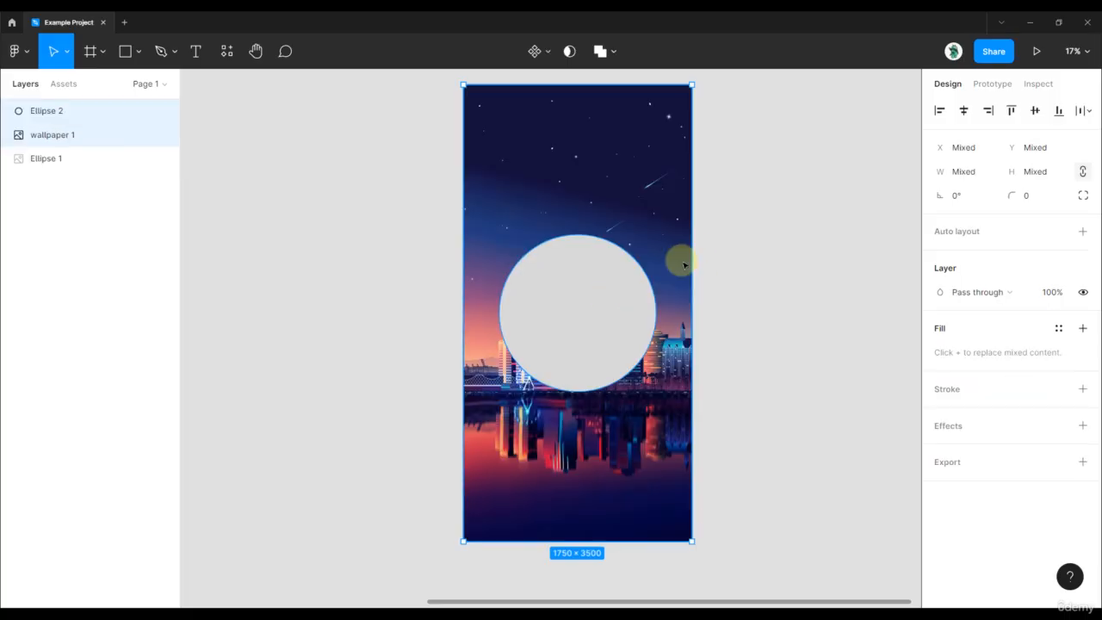
pyautogui.click(763, 267)
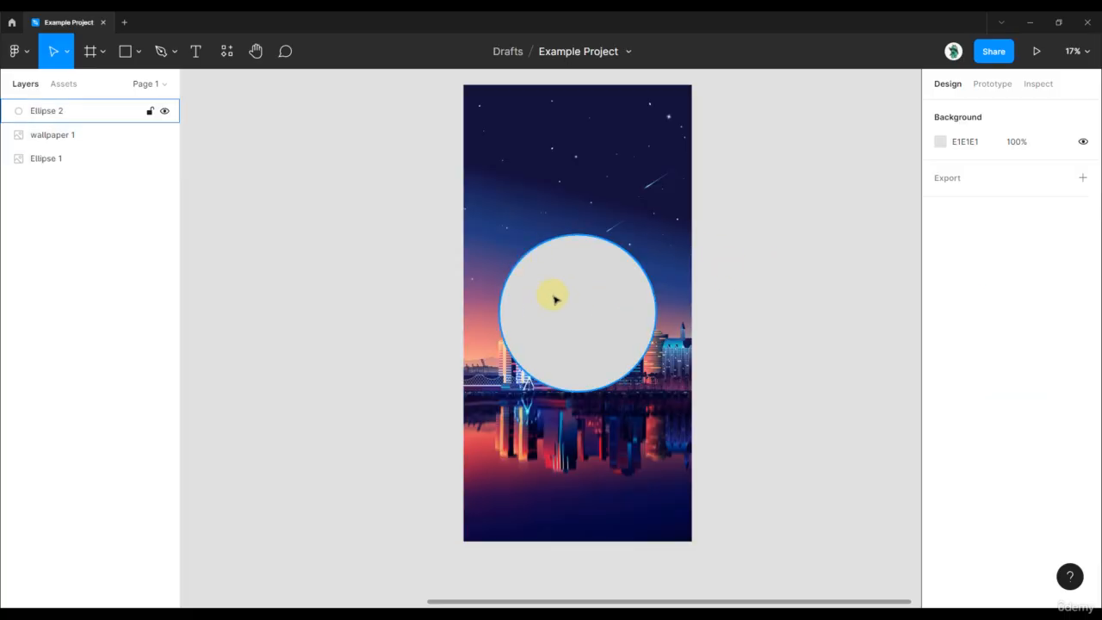
# Send the new circle to the back so that it lies behind the wallpaper image
pyautogui.click(570, 299)
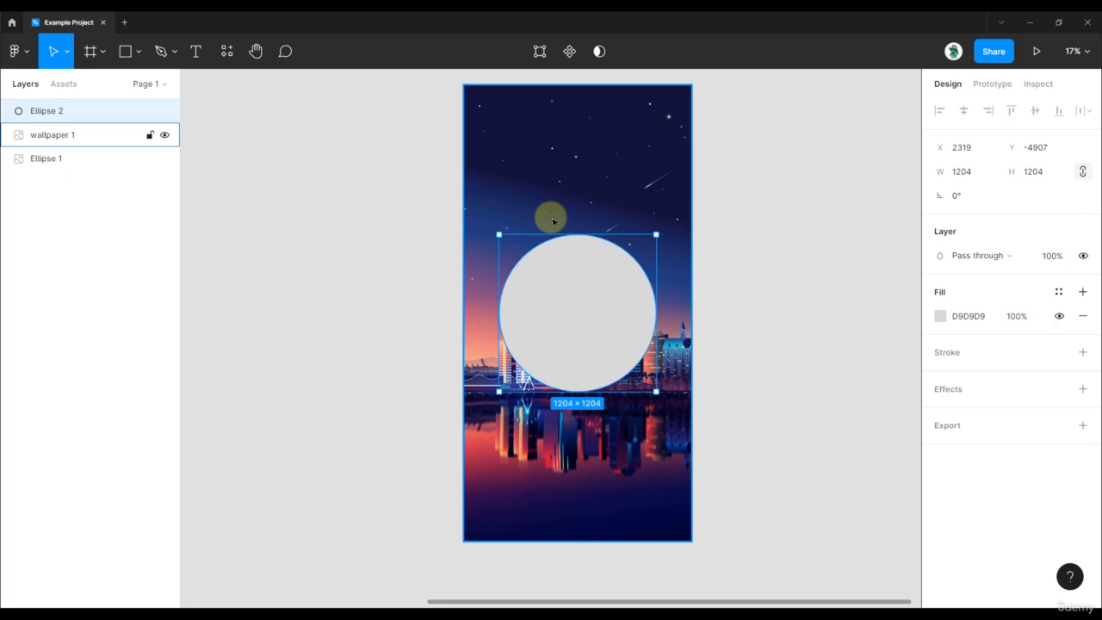
pyautogui.press('[')
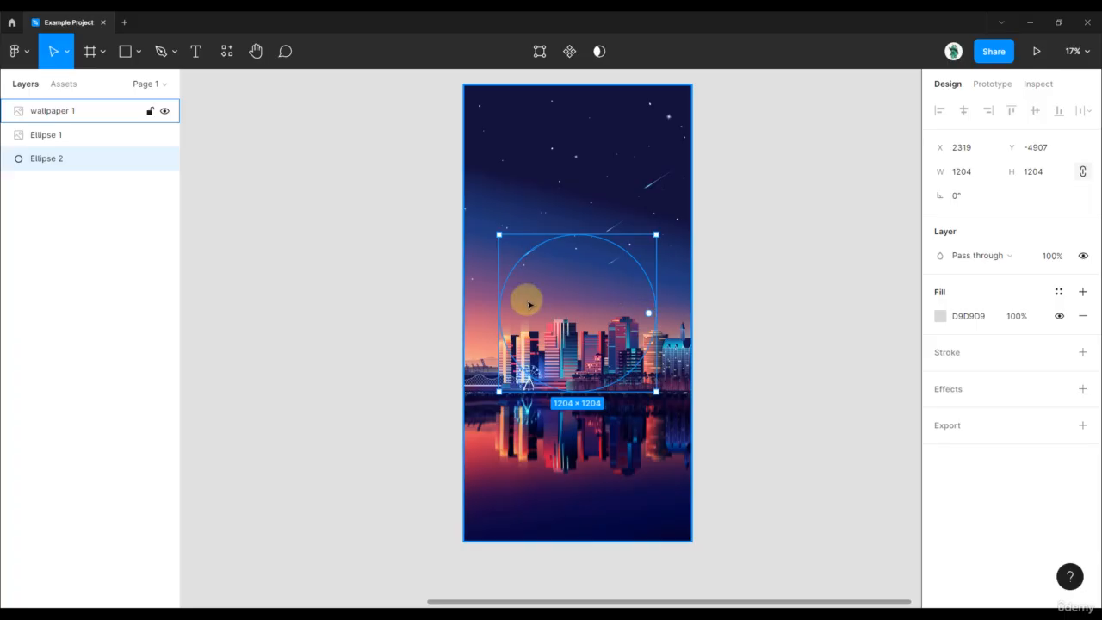
pyautogui.click(566, 176)
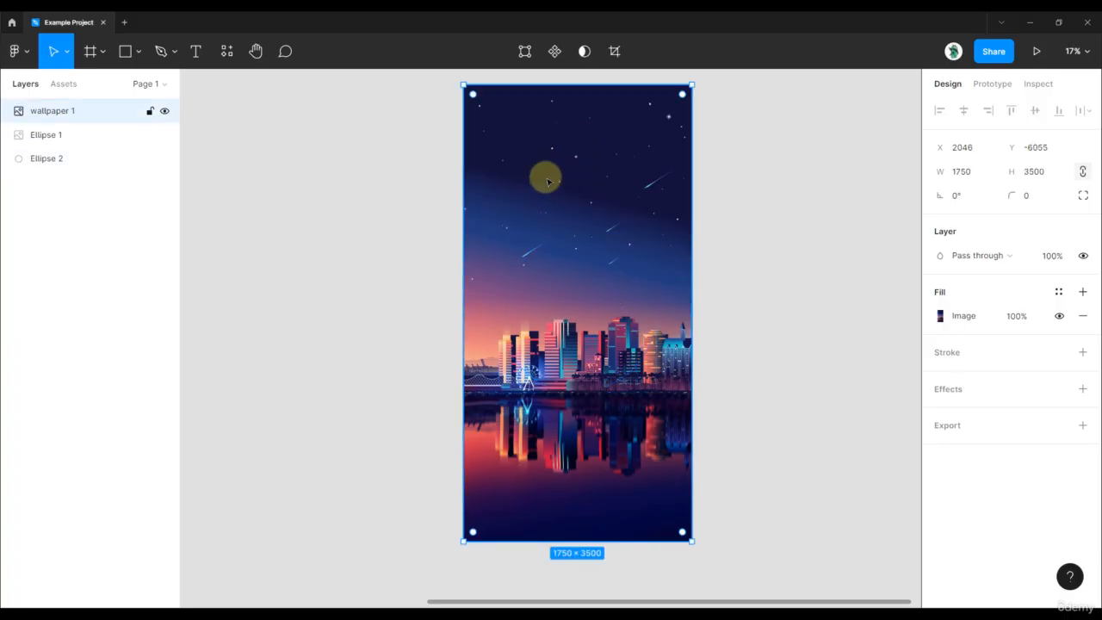
# Select the wallpaper and the circle behind it together and create a mask from them
pyautogui.moveTo(297, 168); pyautogui.dragTo(711, 426)
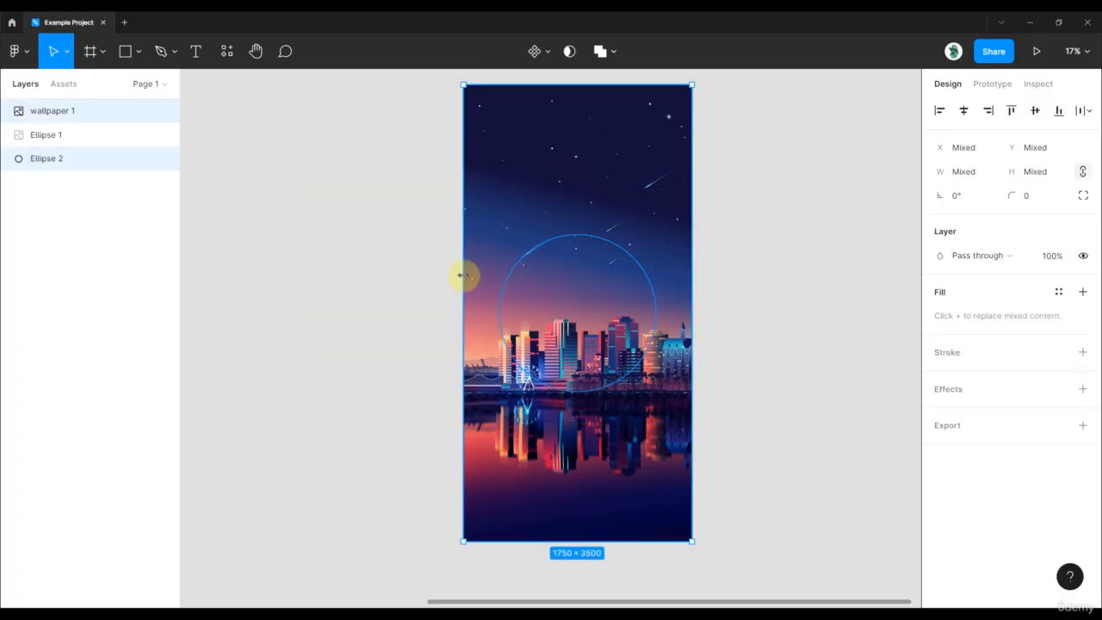
pyautogui.rightClick(571, 269)
pyautogui.moveTo(571, 269)
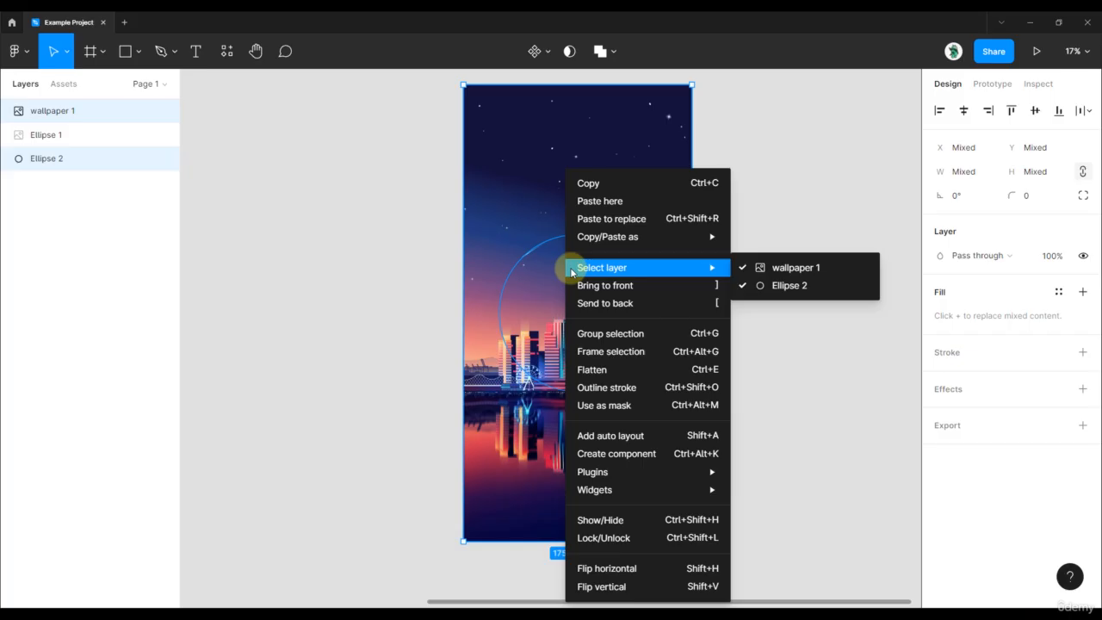
pyautogui.click(610, 405)
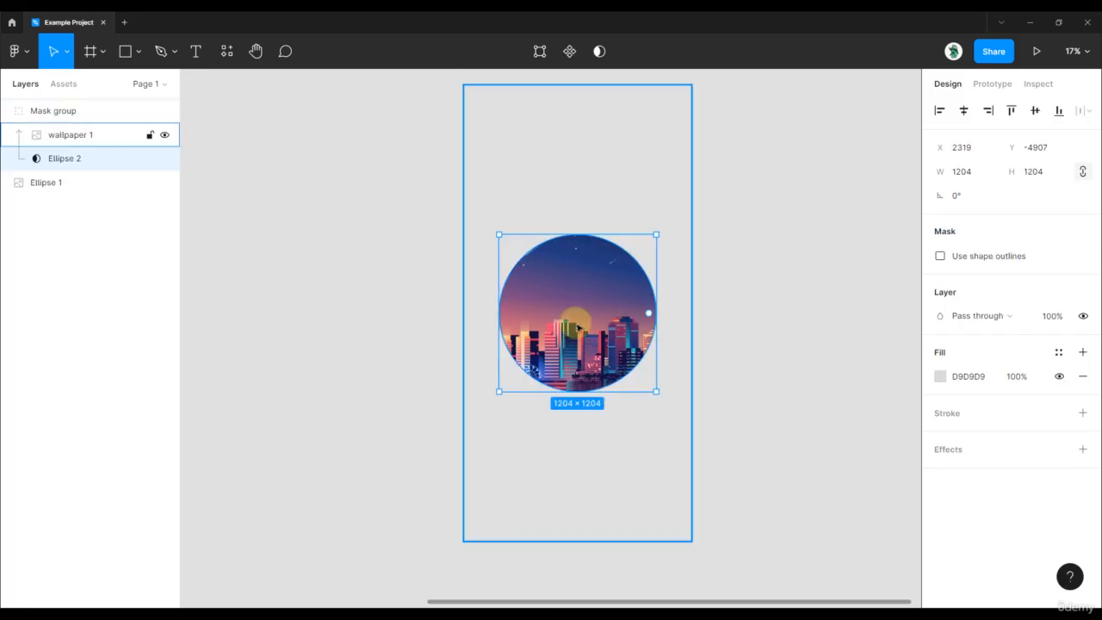
# Examine the mask group's structure by collapsing and expanding it and selecting the wallpaper and Ellipse 2 layers in turn
pyautogui.scroll(-3, 581, 325)
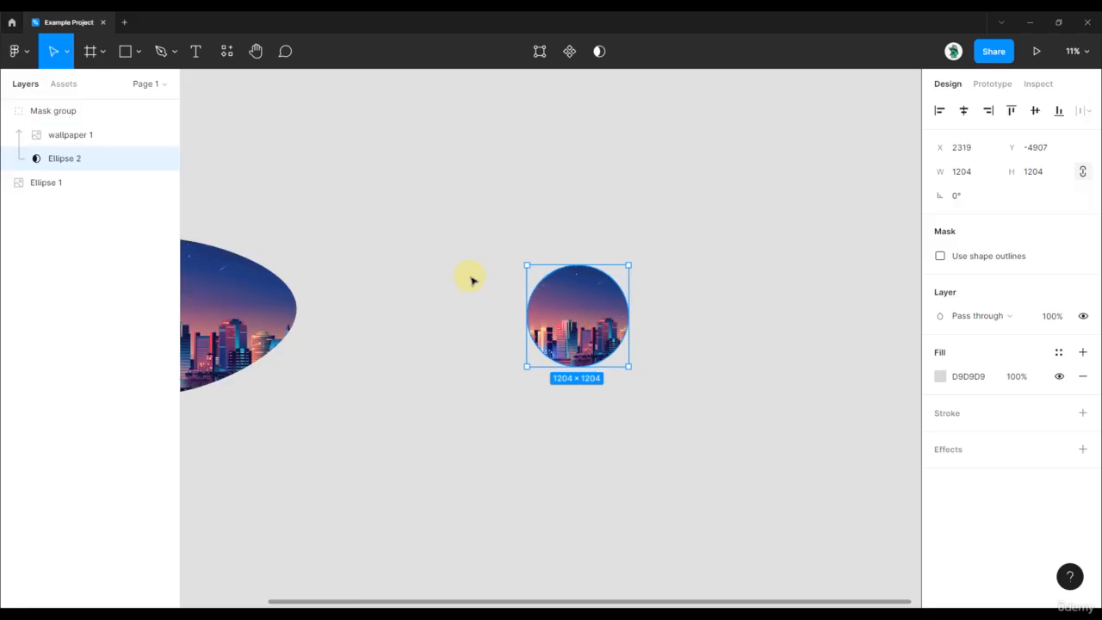
pyautogui.moveTo(457, 268); pyautogui.dragTo(607, 270)
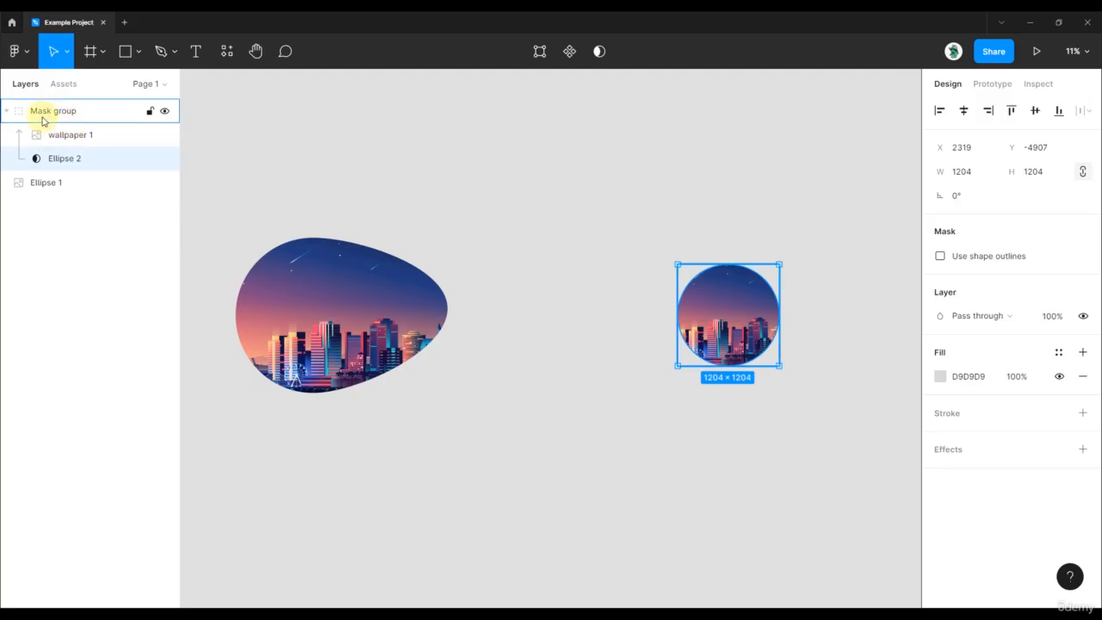
pyautogui.click(7, 113)
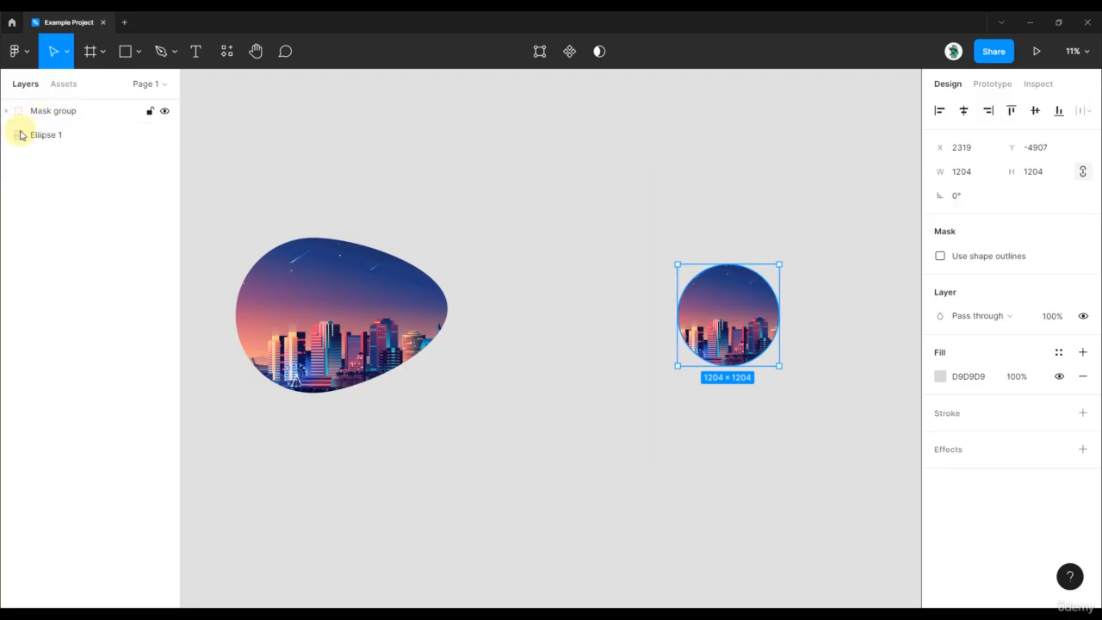
pyautogui.click(7, 111)
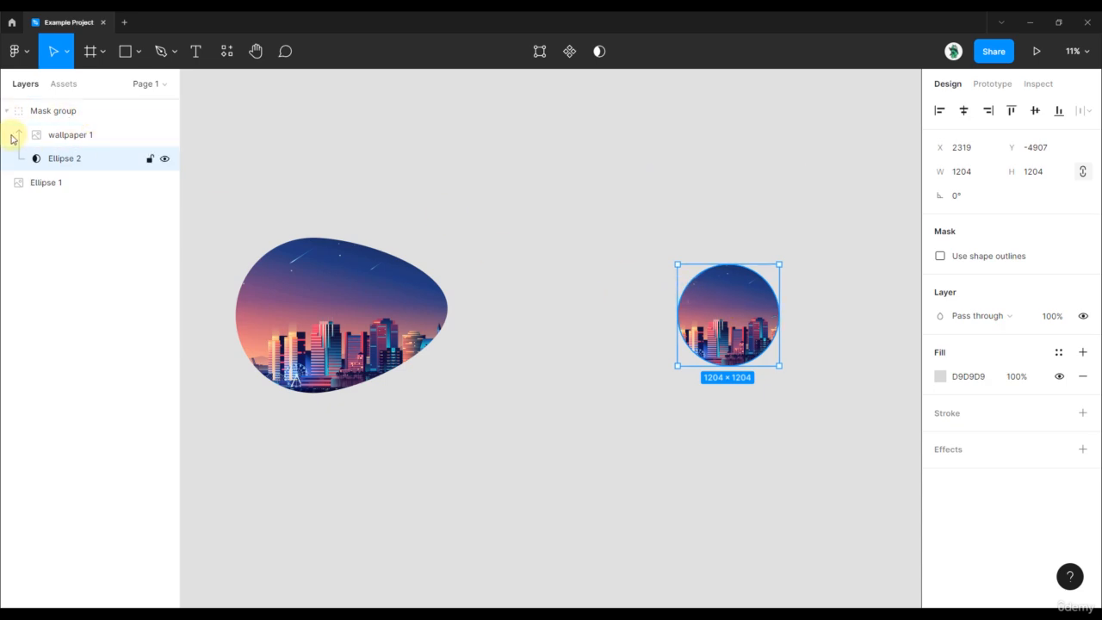
pyautogui.click(63, 138)
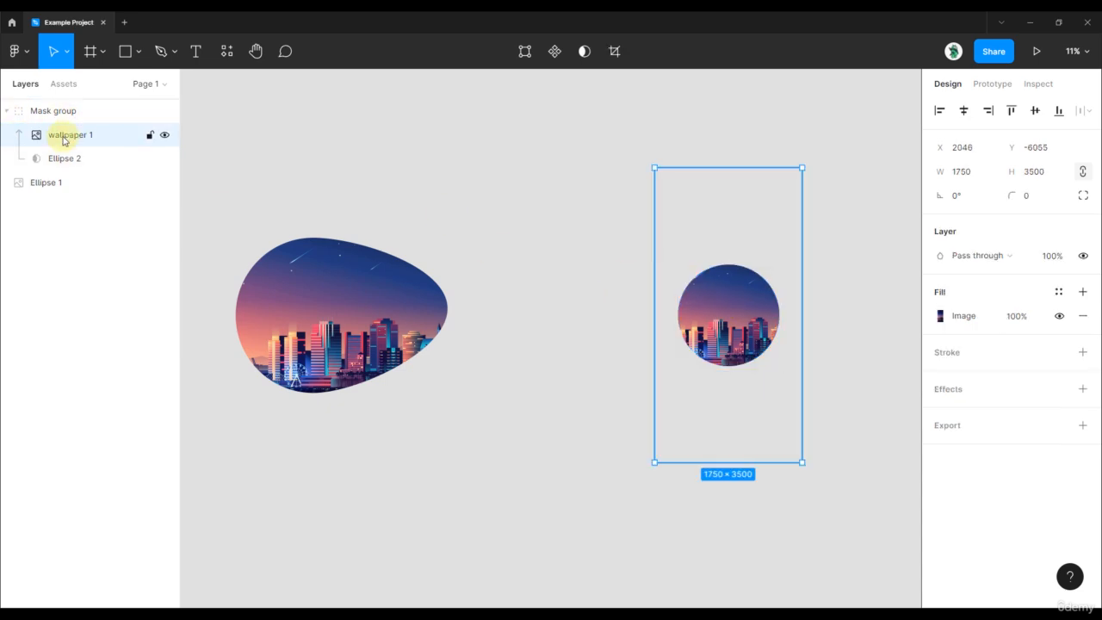
pyautogui.click(62, 159)
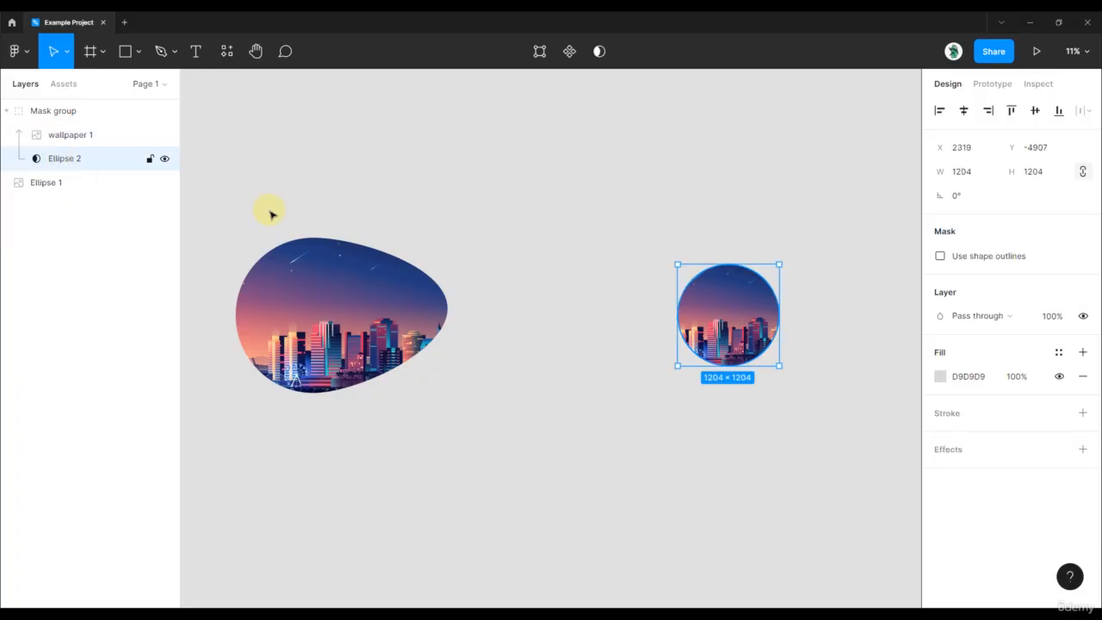
# Move the Ellipse 2 mask circle up to about Y -5633 so that it frames the wallpaper's night sky
pyautogui.scroll(2, 848, 295)
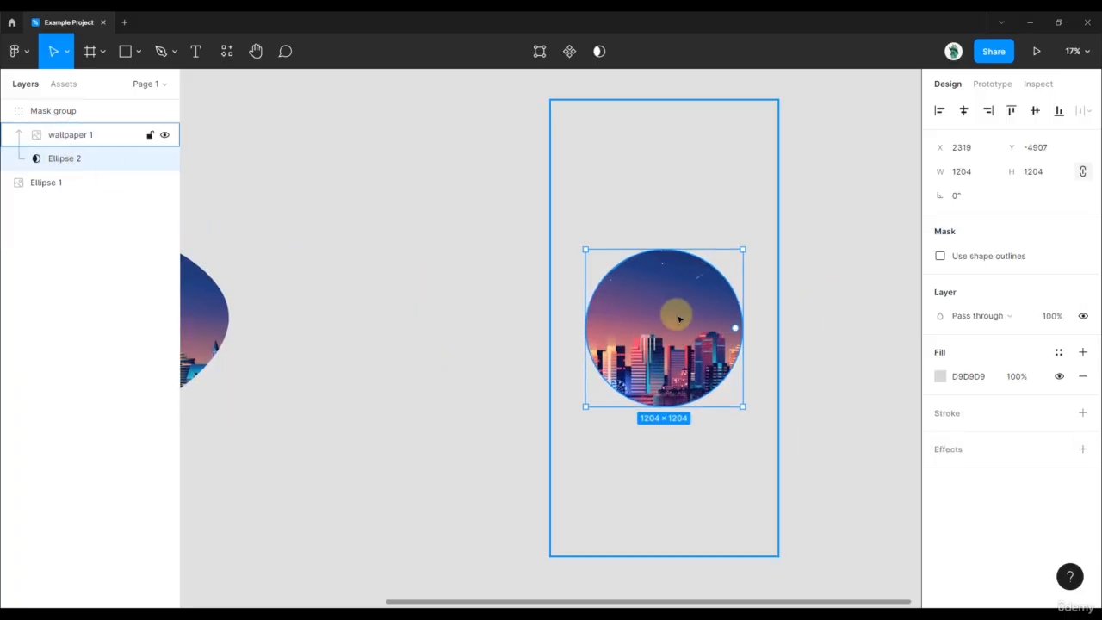
pyautogui.moveTo(663, 343); pyautogui.dragTo(664, 250)
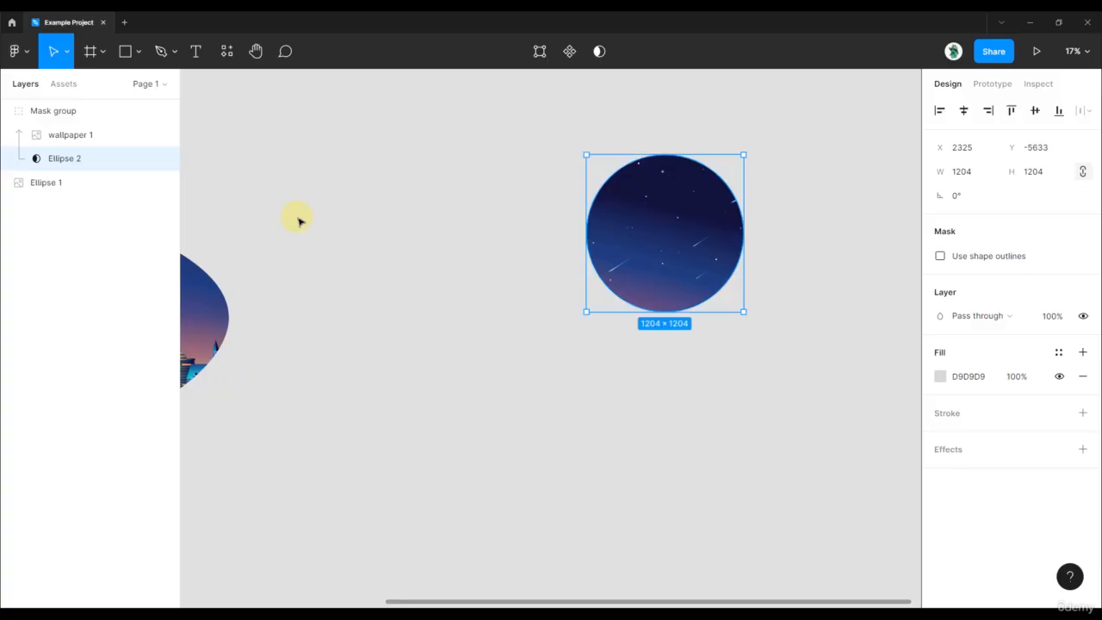
# Shift the wallpaper 1 image slightly up and to the left inside its circular mask
pyautogui.click(74, 136)
pyautogui.moveTo(753, 183); pyautogui.dragTo(749, 158)
pyautogui.click(814, 179)
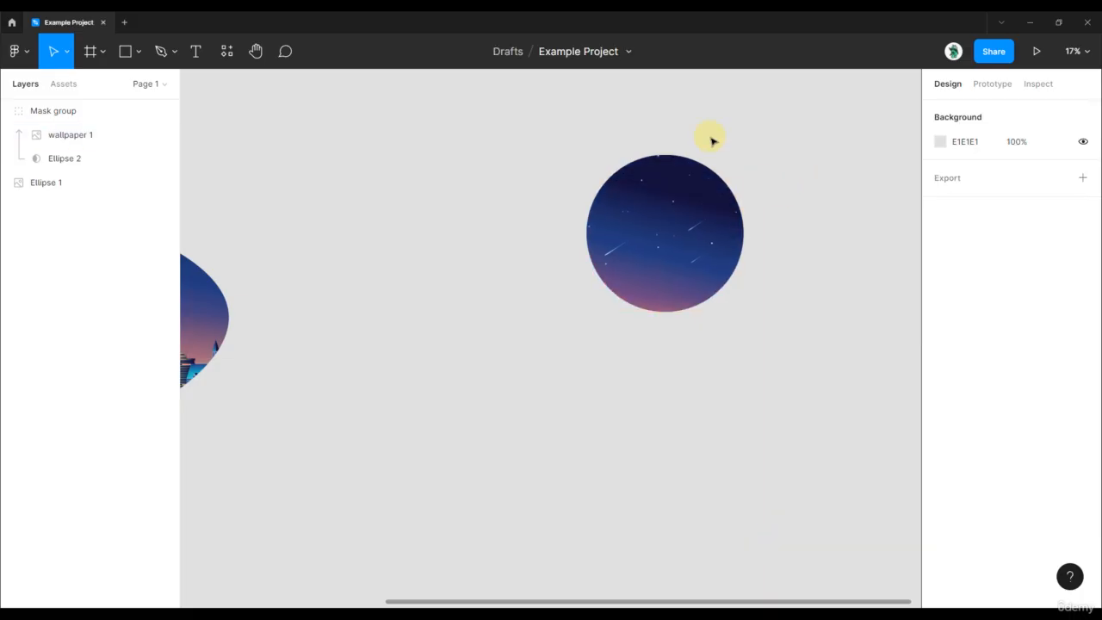
pyautogui.click(675, 214)
pyautogui.click(547, 280)
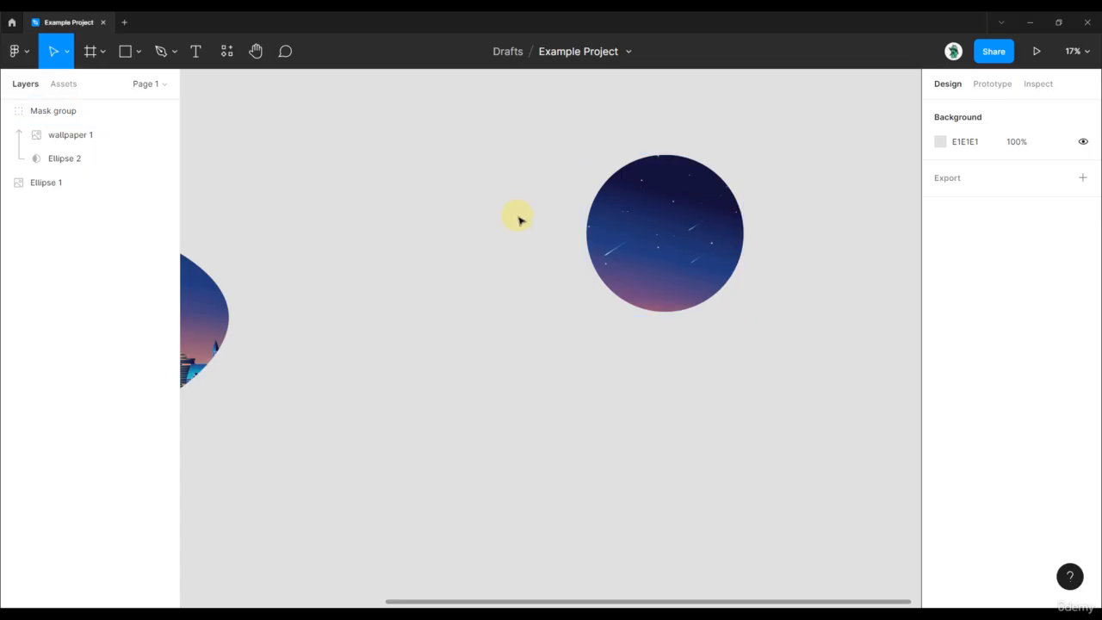
# Draw a circle about 1830 × 1830 on the empty canvas below the two image crops, at about X 242, Y -2590
pyautogui.scroll(-5, 516, 218)
pyautogui.scroll(-2, 532, 297)
pyautogui.scroll(-2, 516, 301)
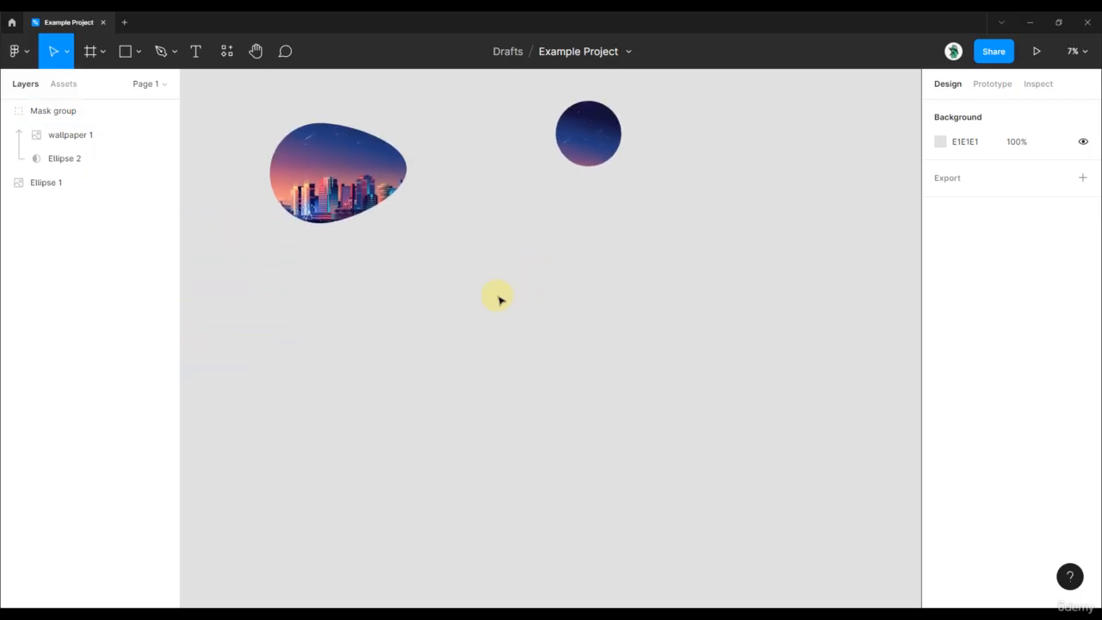
pyautogui.scroll(2, 556, 388)
pyautogui.scroll(-2, 559, 353)
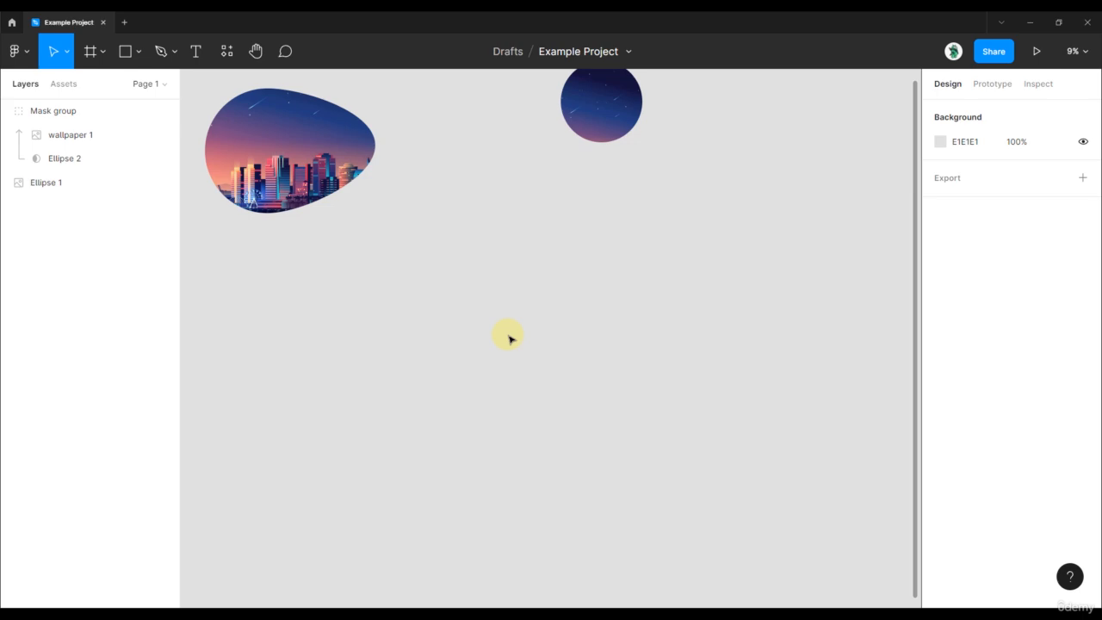
pyautogui.press('o')
pyautogui.moveTo(498, 365); pyautogui.dragTo(459, 305)
pyautogui.moveTo(521, 372); pyautogui.dragTo(504, 334)
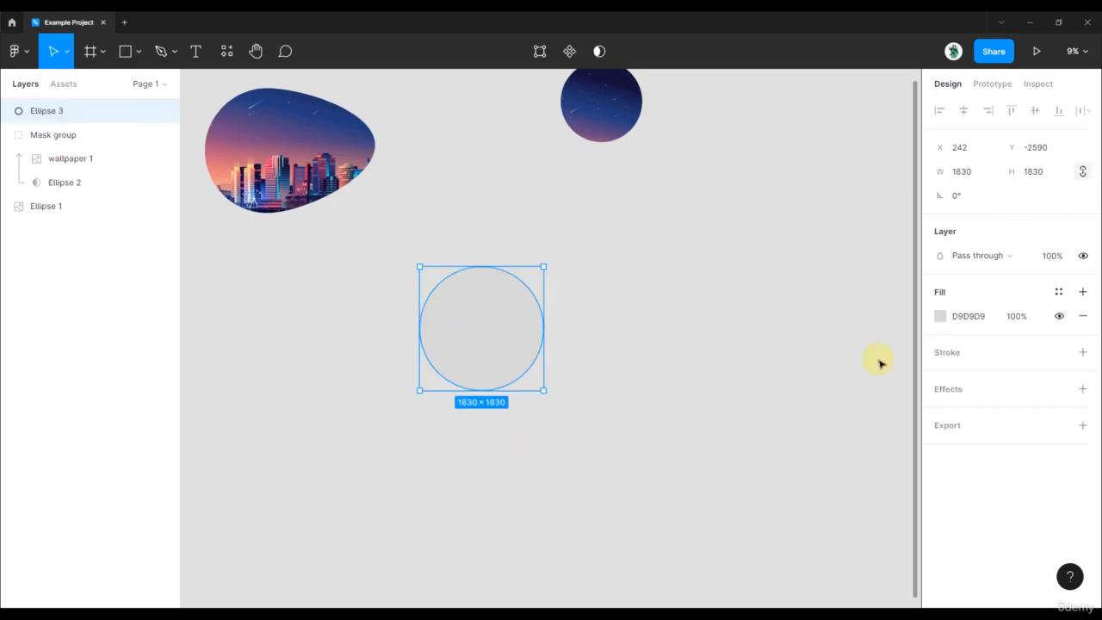
# Set the new circle's fill to a coral red, about FE5959
pyautogui.click(939, 315)
pyautogui.moveTo(851, 276); pyautogui.dragTo(859, 239)
pyautogui.click(523, 332)
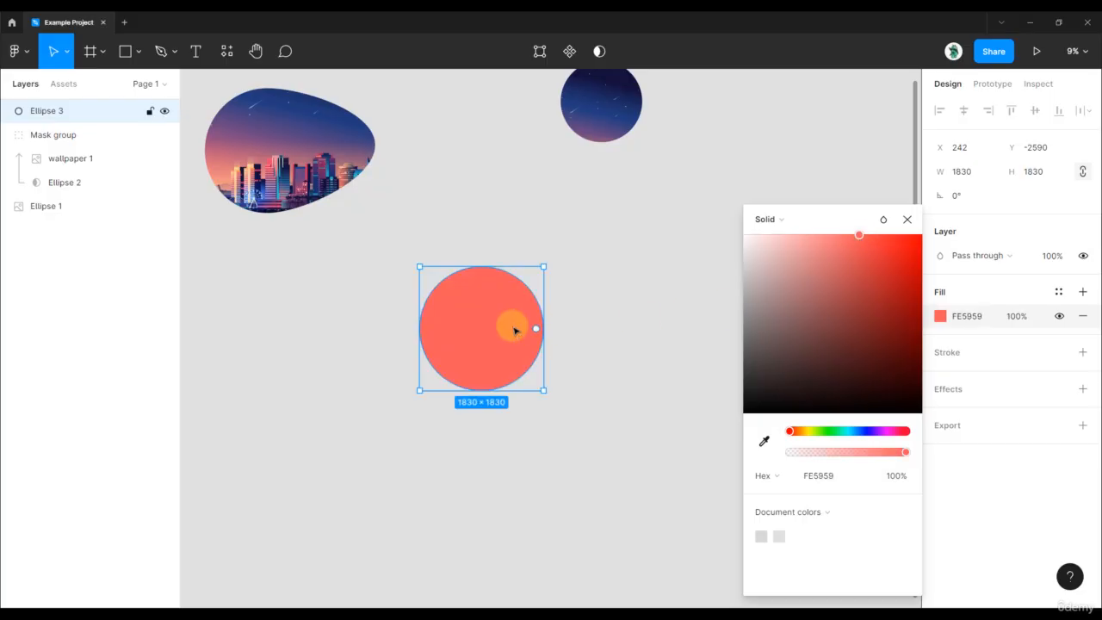
# Duplicate the red circle to about X 1410, Y -2755 so they overlap, and recolour the copy orange, about FF9458
pyautogui.hotkey('ctrl', 'c')
pyautogui.hotkey('ctrl', 'v')
pyautogui.moveTo(480, 319); pyautogui.dragTo(556, 307)
pyautogui.click(939, 316)
pyautogui.moveTo(786, 429); pyautogui.dragTo(793, 431)
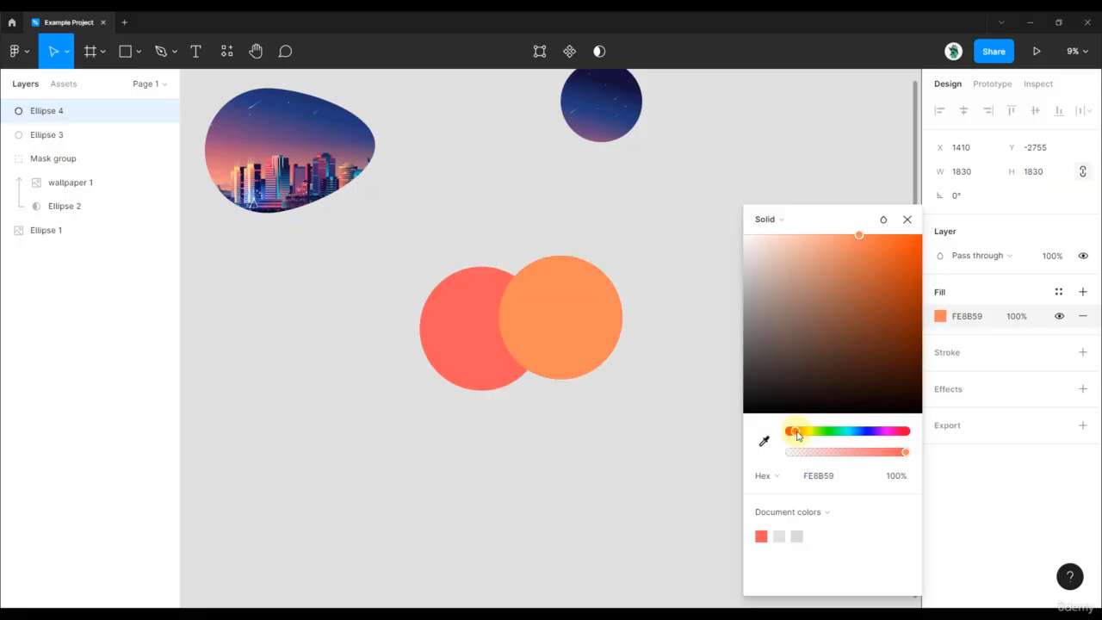
# Duplicate the orange circle to about X 2248, Y -2138 and recolour the copy yellow, about FFE458
pyautogui.moveTo(564, 310); pyautogui.dragTo(621, 353)
pyautogui.click(939, 316)
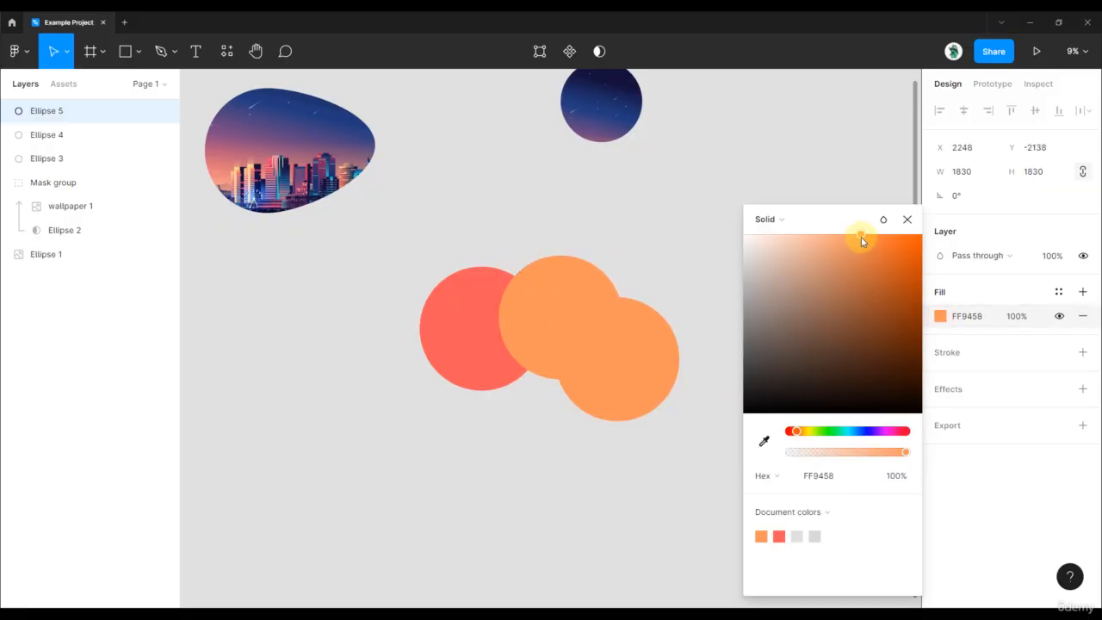
pyautogui.moveTo(796, 431); pyautogui.dragTo(806, 435)
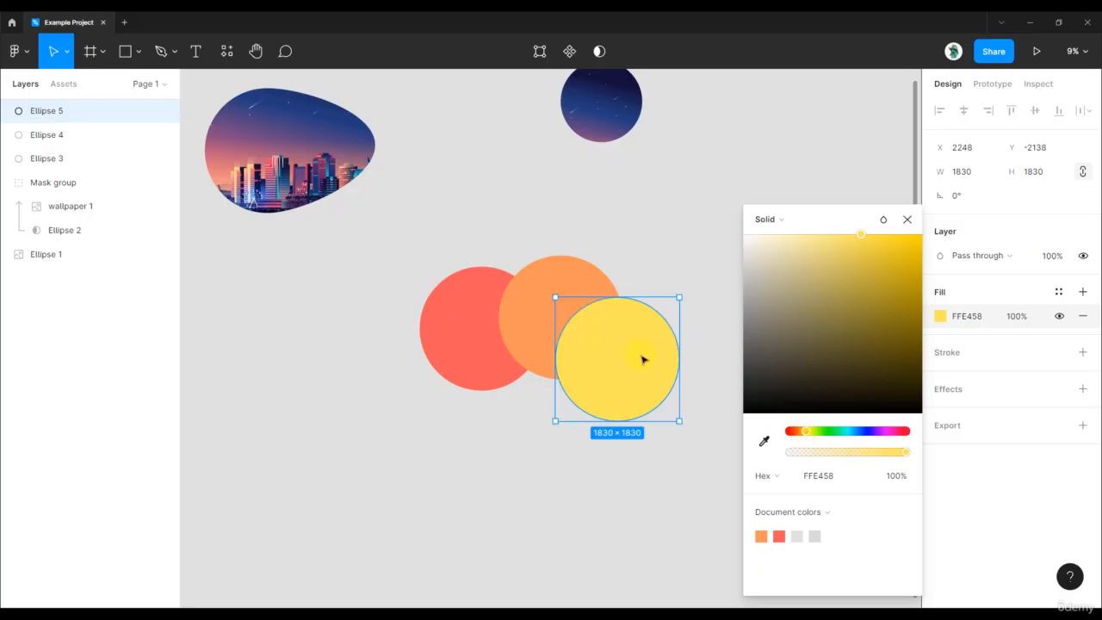
# Duplicate the yellow circle to about X 3240, Y -2755 and recolour the copy green, about 6FFF58
pyautogui.moveTo(645, 359); pyautogui.dragTo(710, 326)
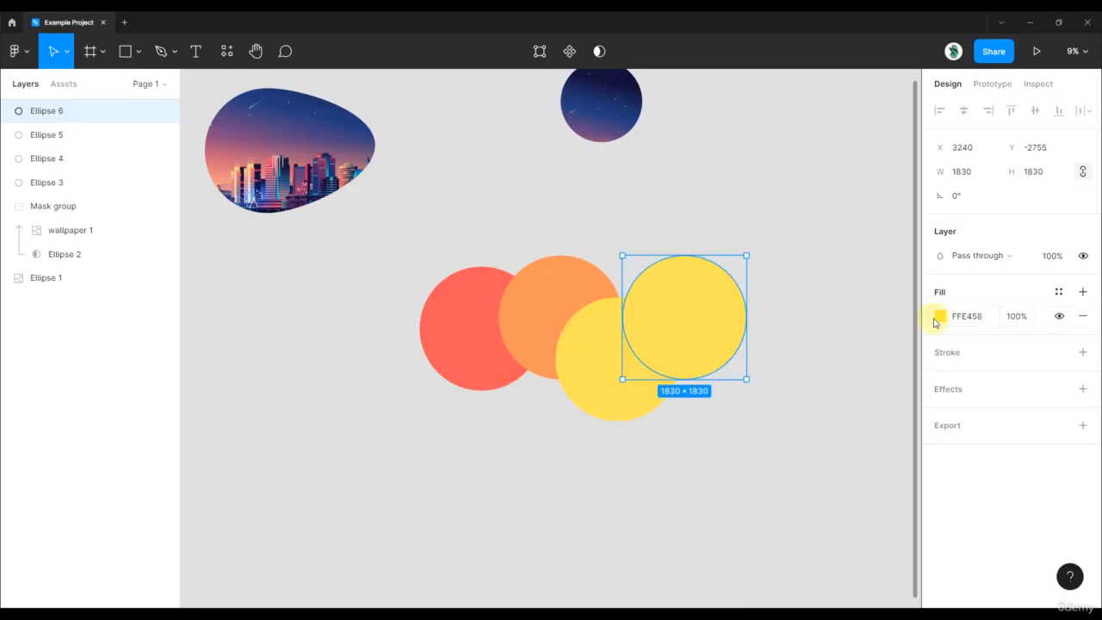
pyautogui.click(939, 316)
pyautogui.moveTo(805, 439); pyautogui.dragTo(827, 439)
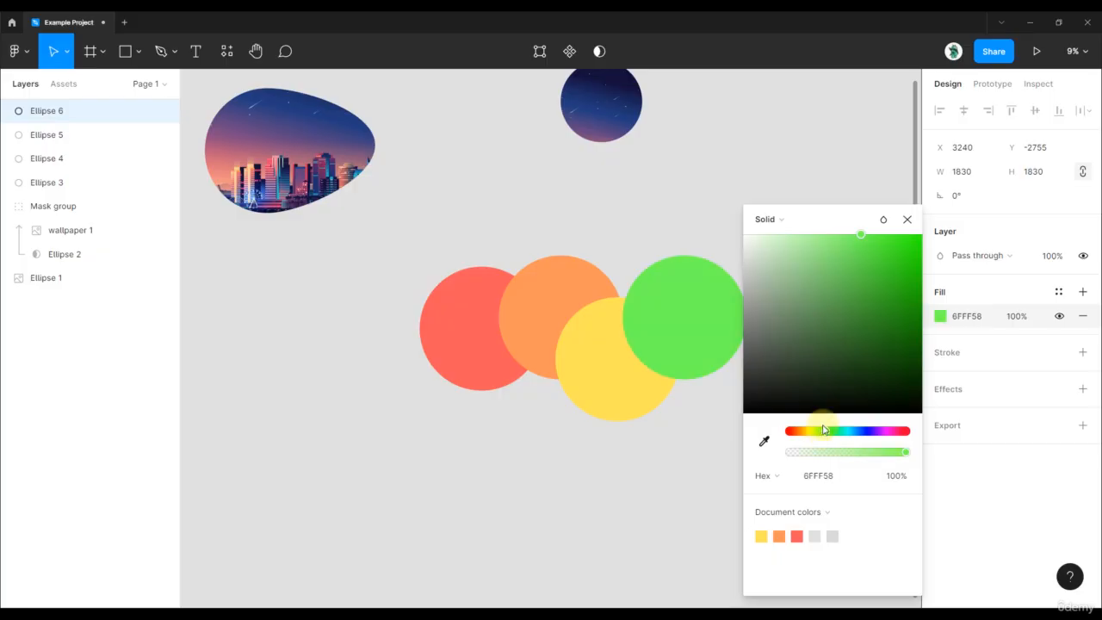
# Duplicate the green circle to about X 4254, Y -2072 and recolour the copy turquoise, about 58FFCD
pyautogui.moveTo(705, 319); pyautogui.dragTo(751, 353)
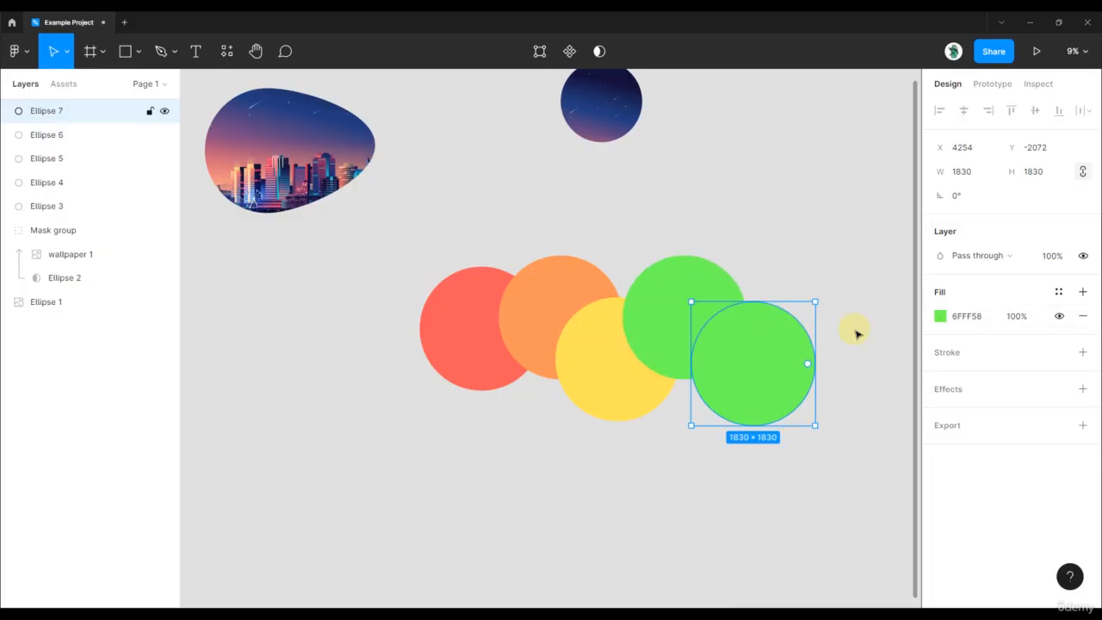
pyautogui.click(939, 316)
pyautogui.moveTo(825, 432); pyautogui.dragTo(846, 434)
pyautogui.click(717, 187)
# Duplicate the turquoise circle to about X 5070, Y -2755 and recolour the copy light blue, about 58CDFF
pyautogui.moveTo(788, 319); pyautogui.dragTo(616, 300)
pyautogui.click(940, 315)
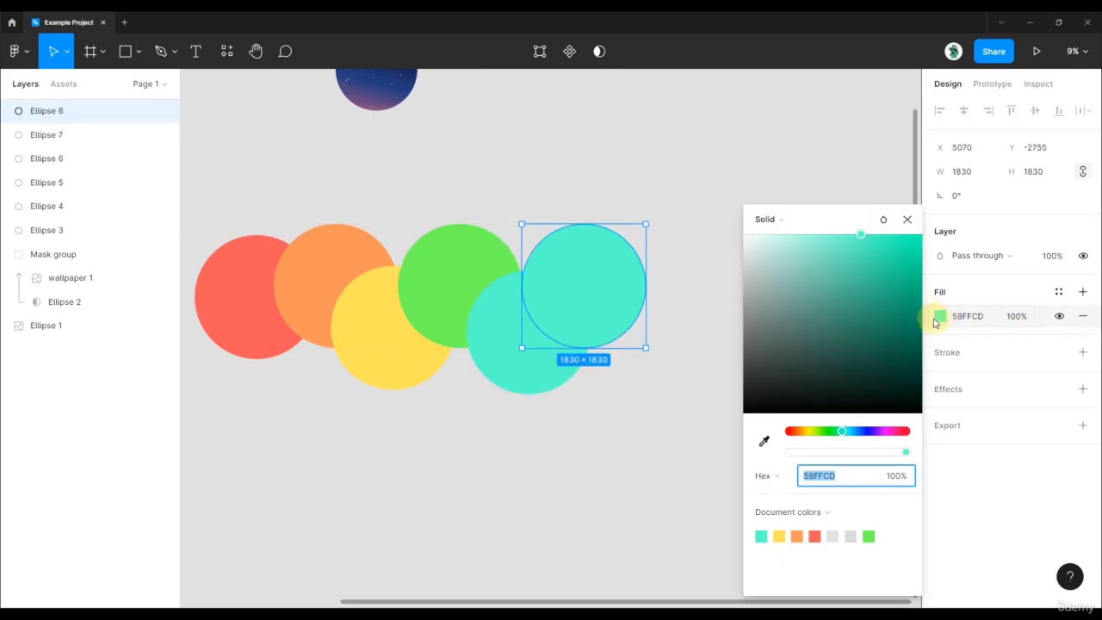
pyautogui.moveTo(842, 431); pyautogui.dragTo(857, 436)
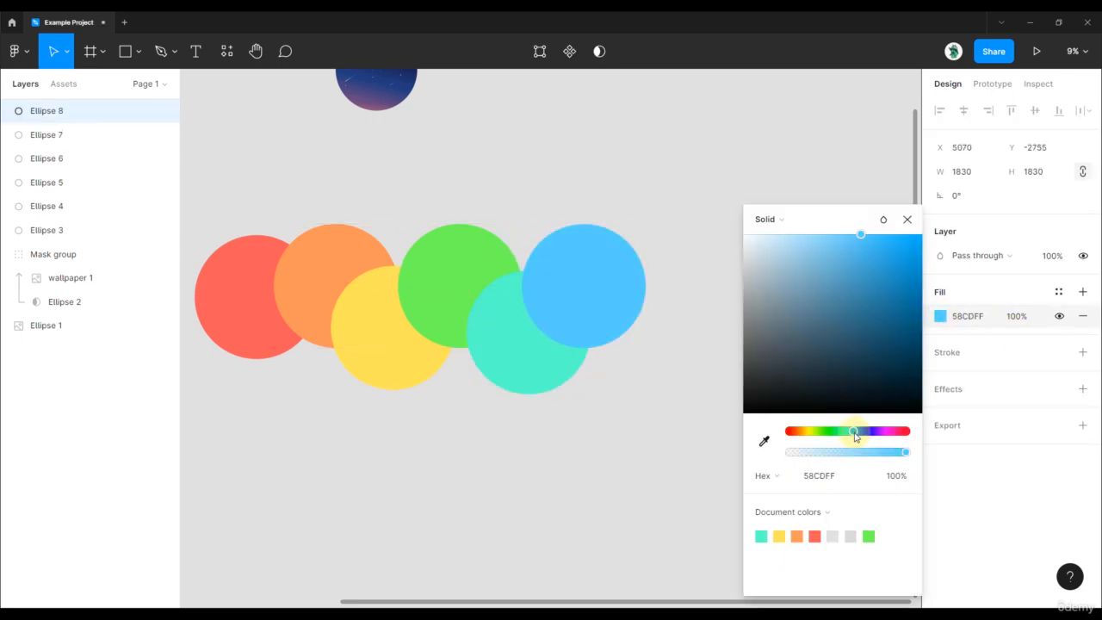
pyautogui.click(581, 91)
# Add the text "Stevdza-San" on the empty canvas above the blue circle
pyautogui.moveTo(502, 164); pyautogui.dragTo(748, 218)
pyautogui.scroll(-1, 695, 233)
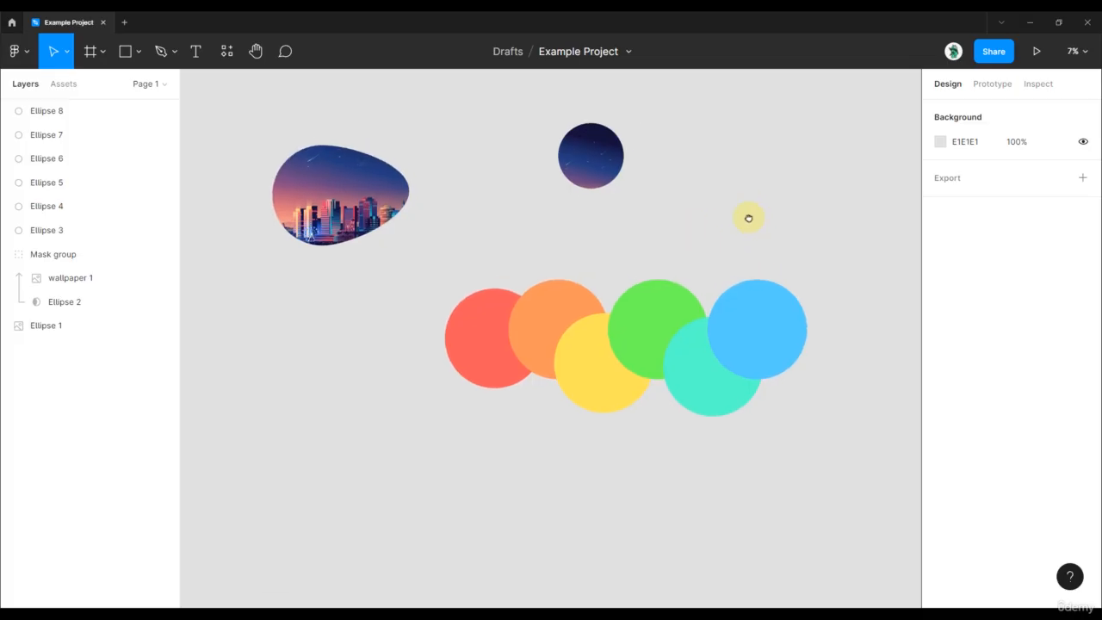
pyautogui.press('t')
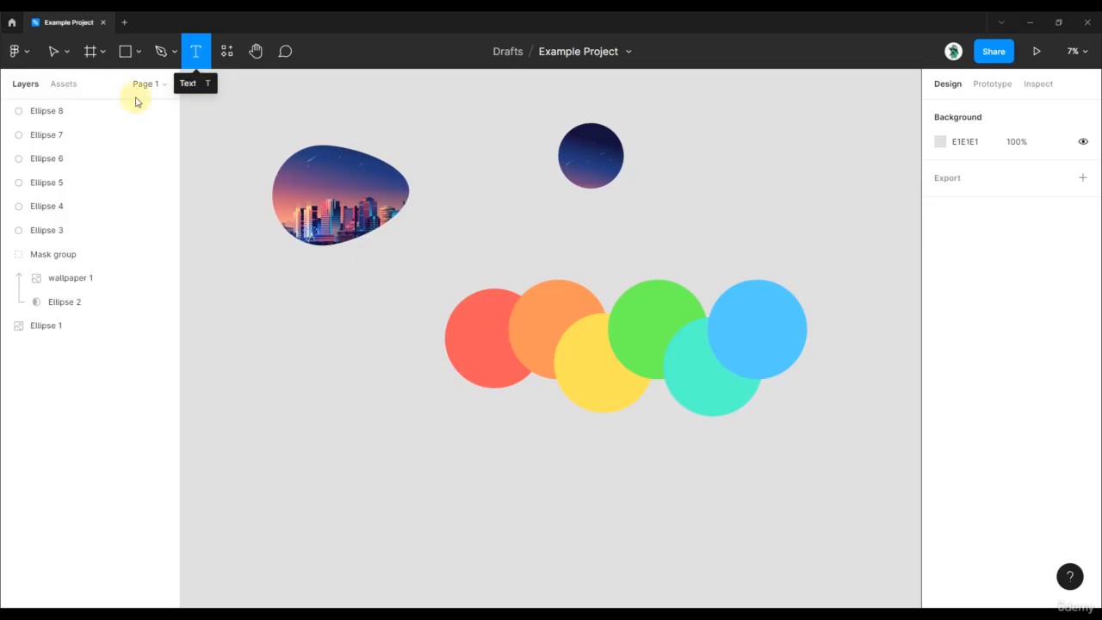
pyautogui.click(724, 198)
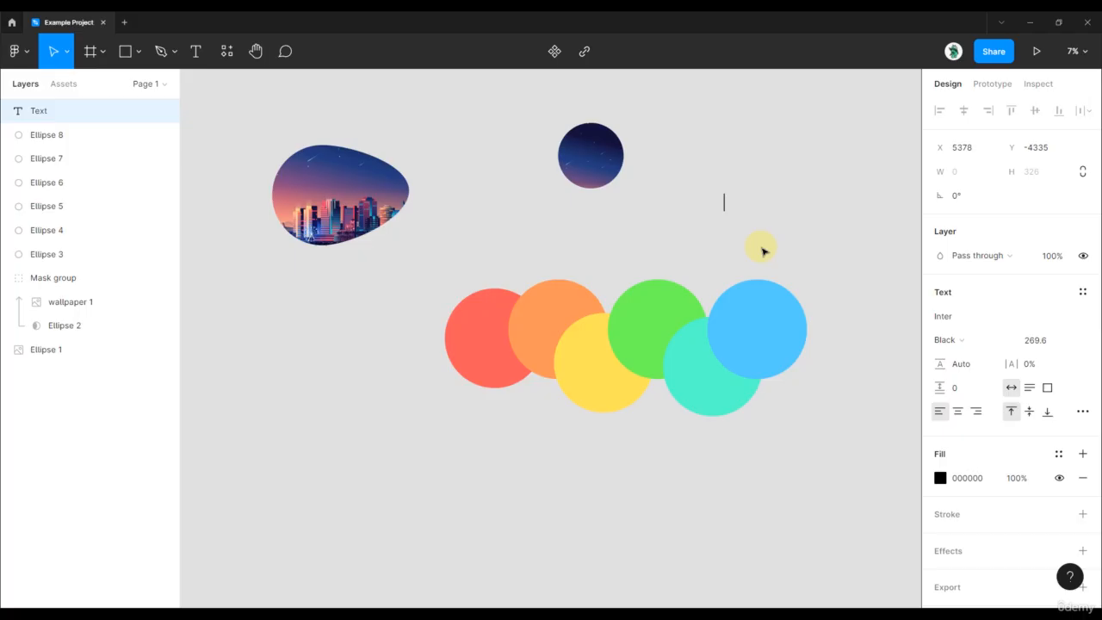
pyautogui.write('Stevdza-S')
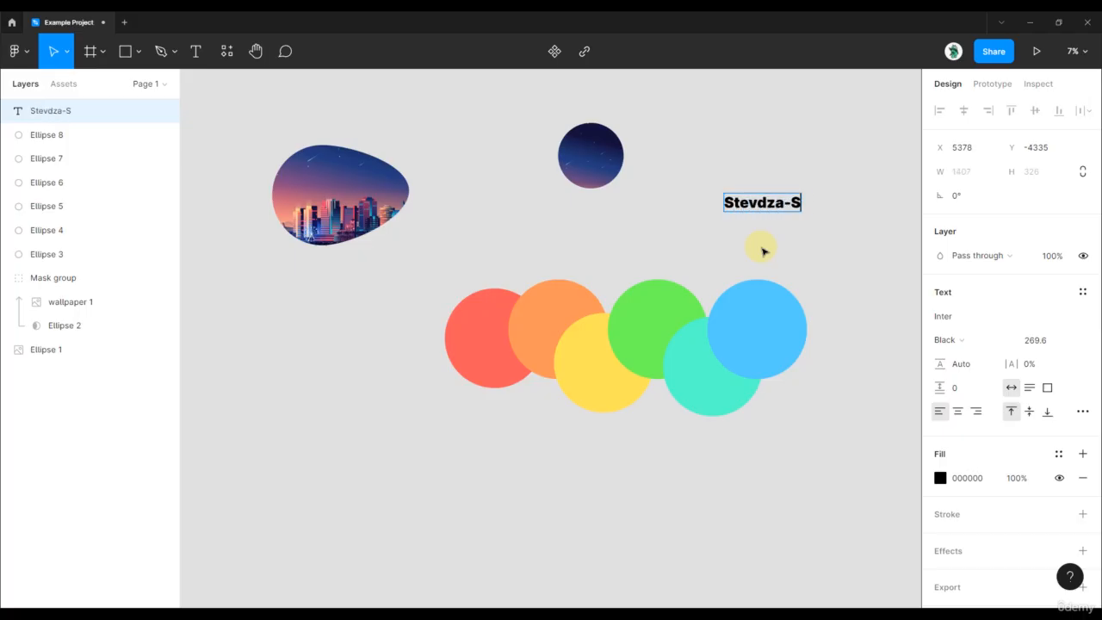
pyautogui.write('an')
pyautogui.press('Escape')
# Scale the text up to about 4848 × 909 and place it across the coloured circles at about X 1137, Y -2138
pyautogui.press('k')
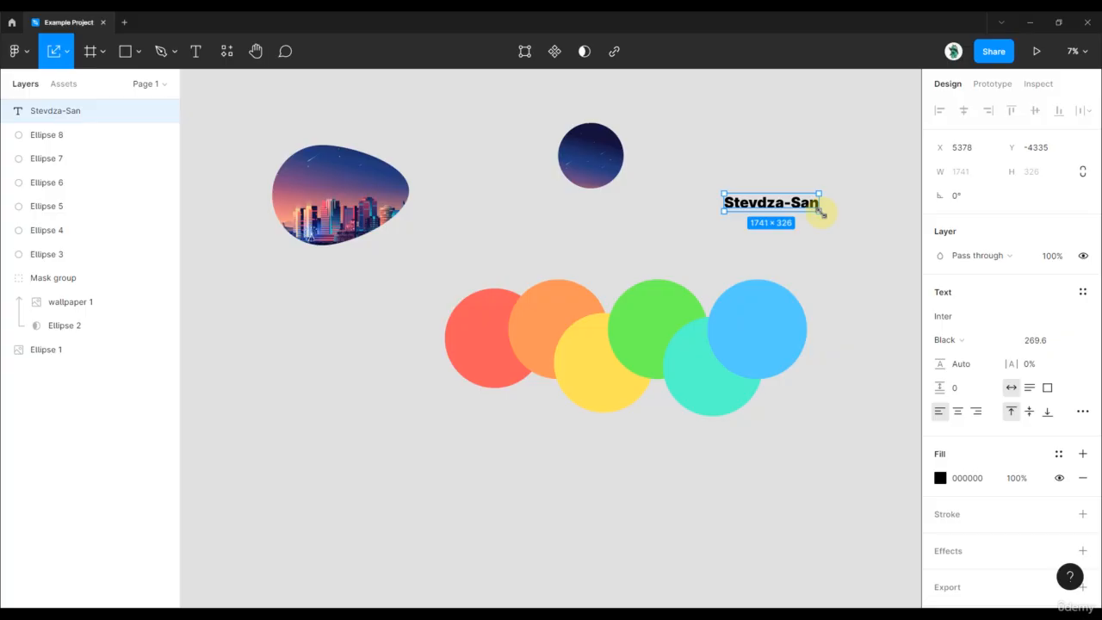
pyautogui.moveTo(820, 211); pyautogui.dragTo(697, 341)
pyautogui.click(779, 434)
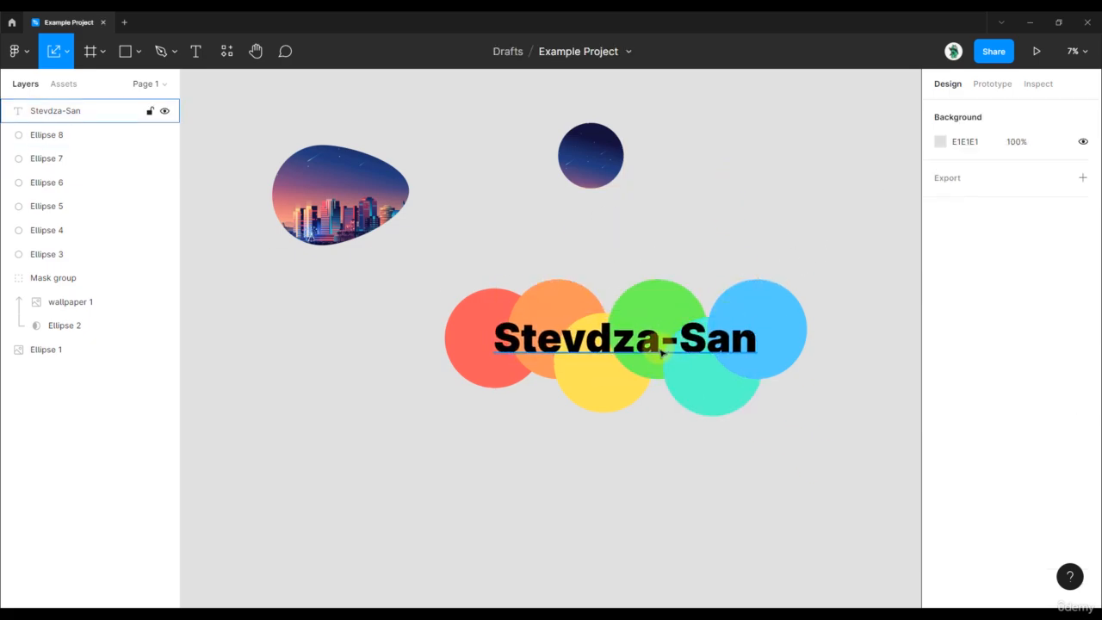
# Send the text behind the six coloured circles and use it as a mask for all of them
pyautogui.click(710, 346)
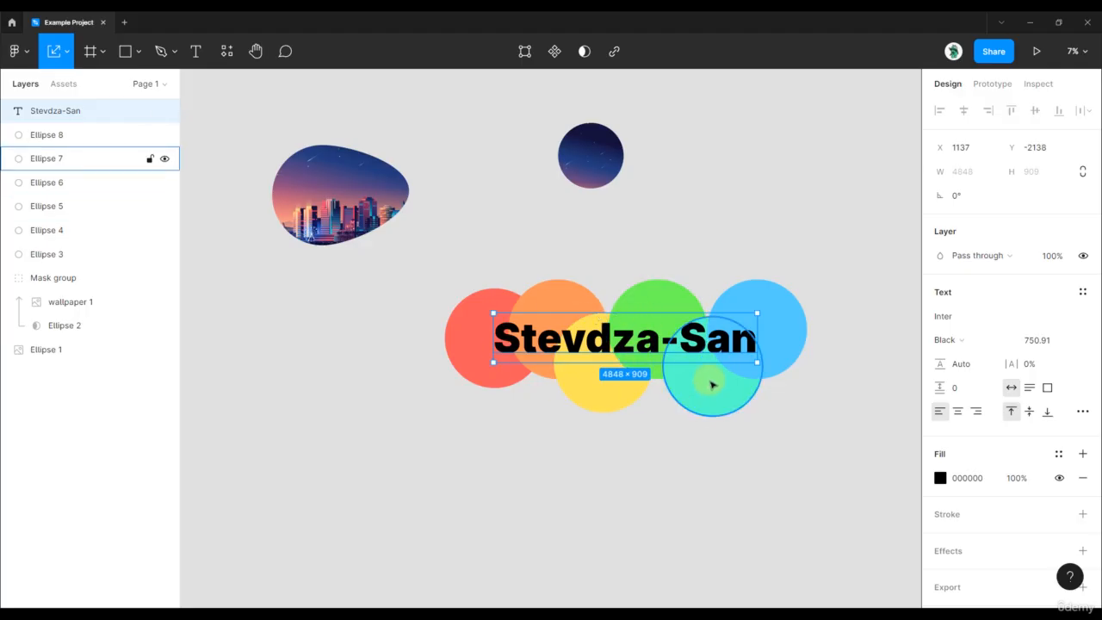
pyautogui.press('[')
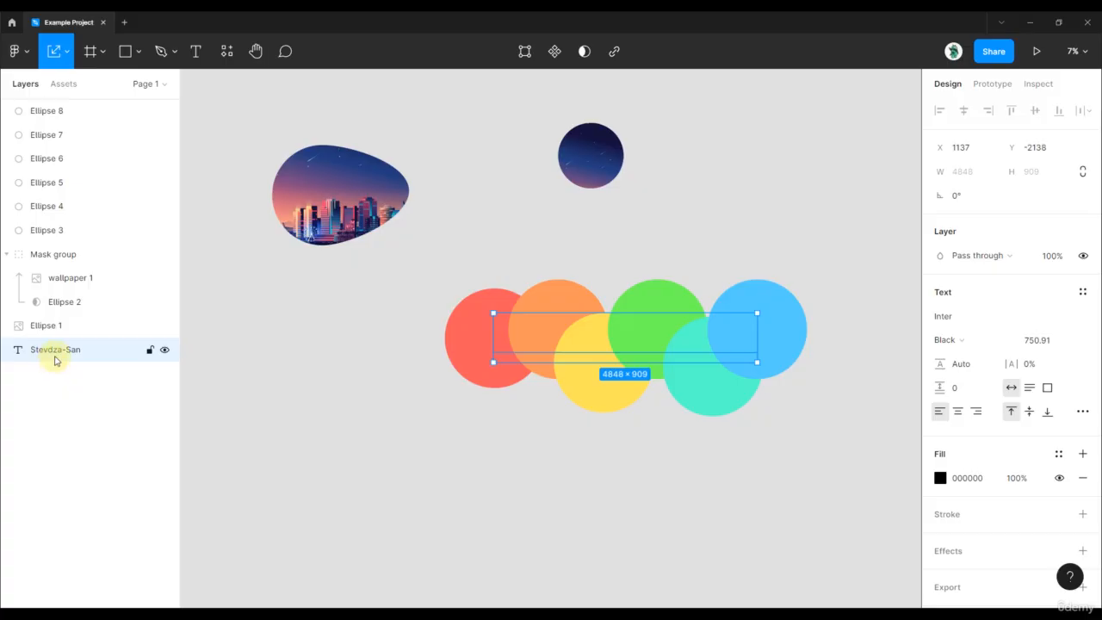
pyautogui.moveTo(404, 254); pyautogui.dragTo(833, 452)
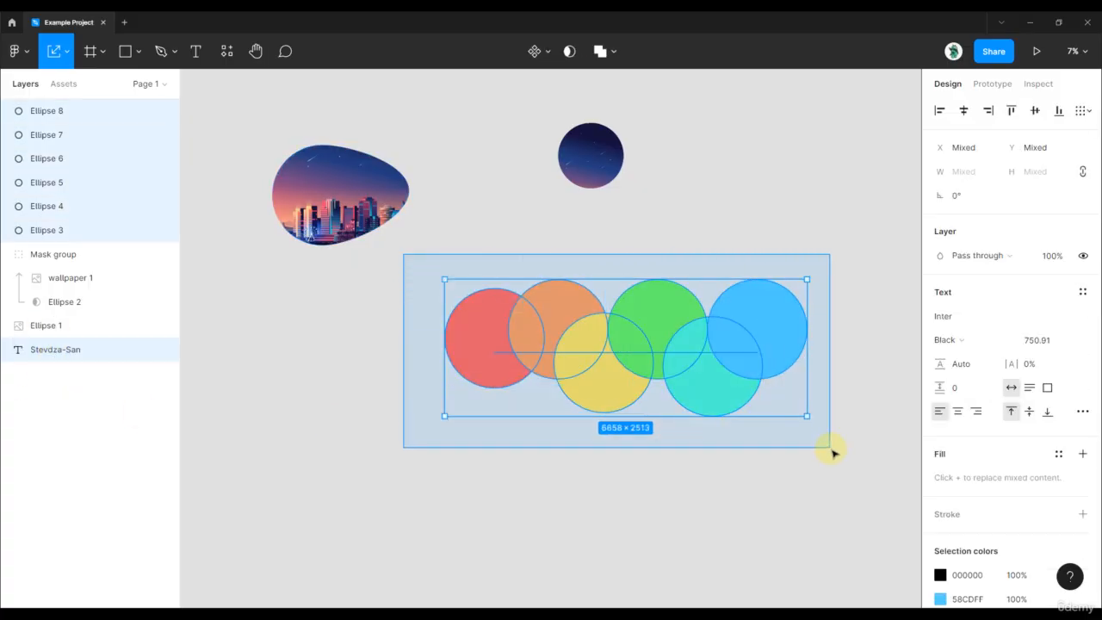
pyautogui.rightClick(674, 342)
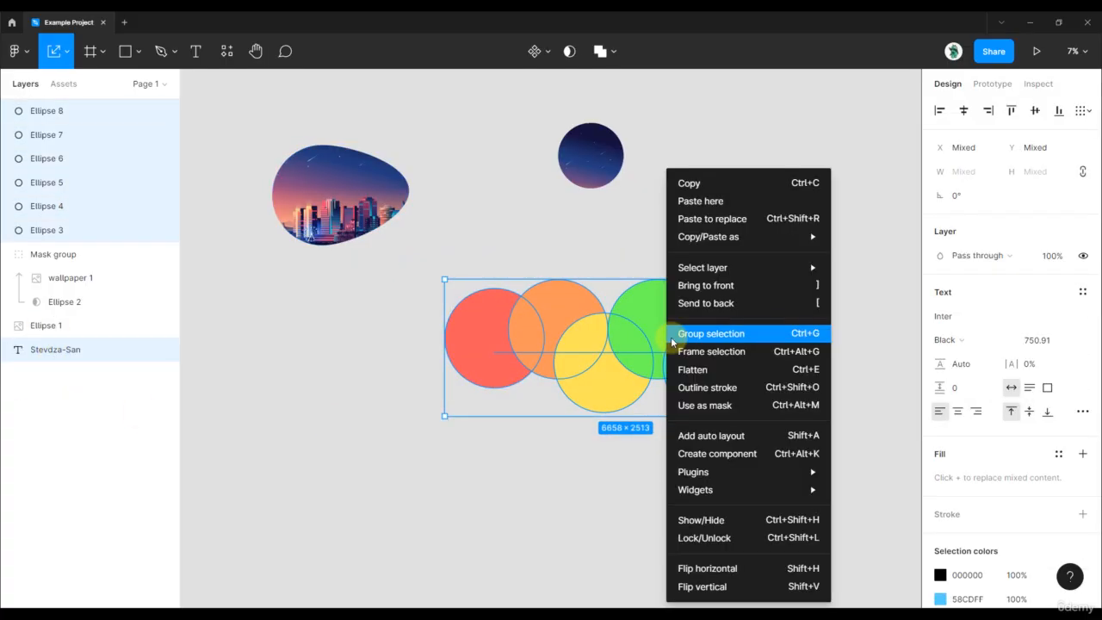
pyautogui.click(704, 404)
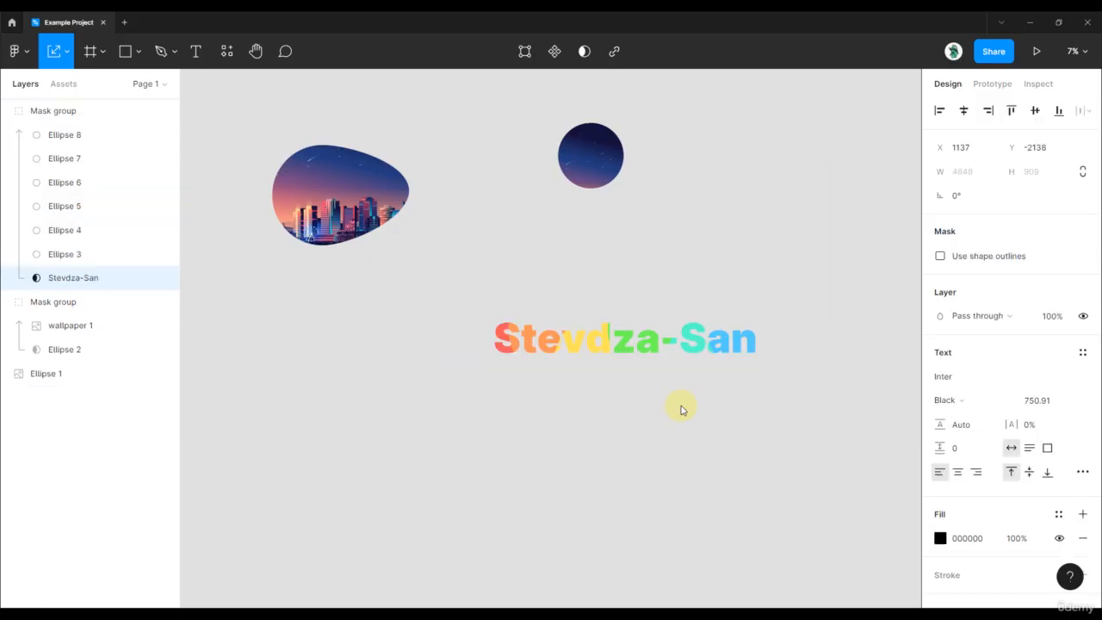
pyautogui.click(662, 456)
# Examine the text mask group by selecting the group, several of its ellipse layers and the text layer acting as the mask
pyautogui.scroll(2, 664, 379)
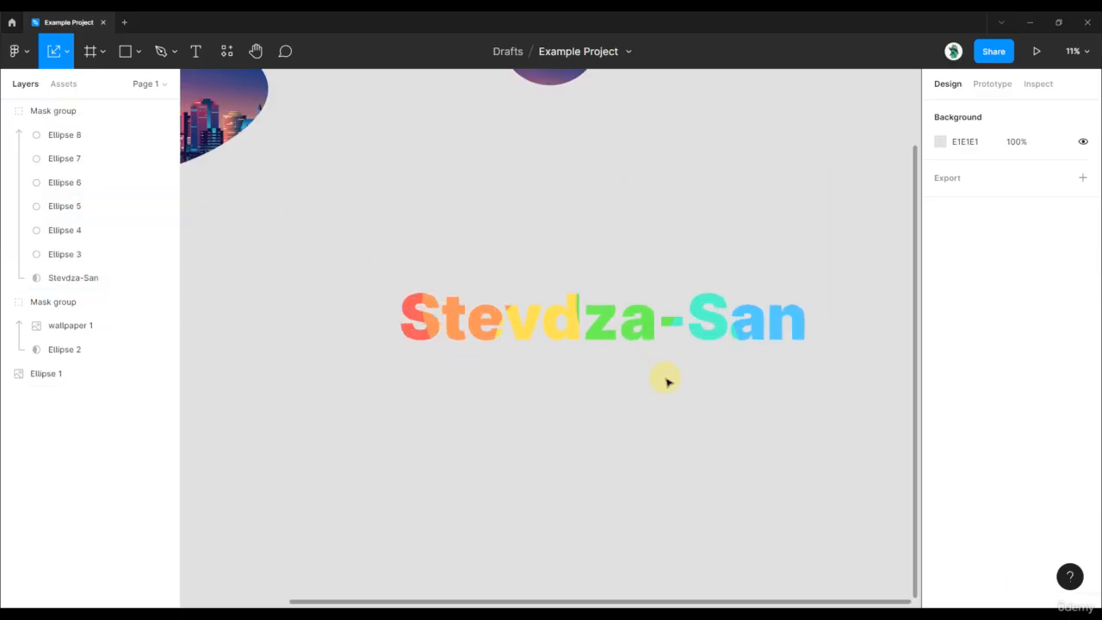
pyautogui.scroll(1, 664, 382)
pyautogui.click(622, 315)
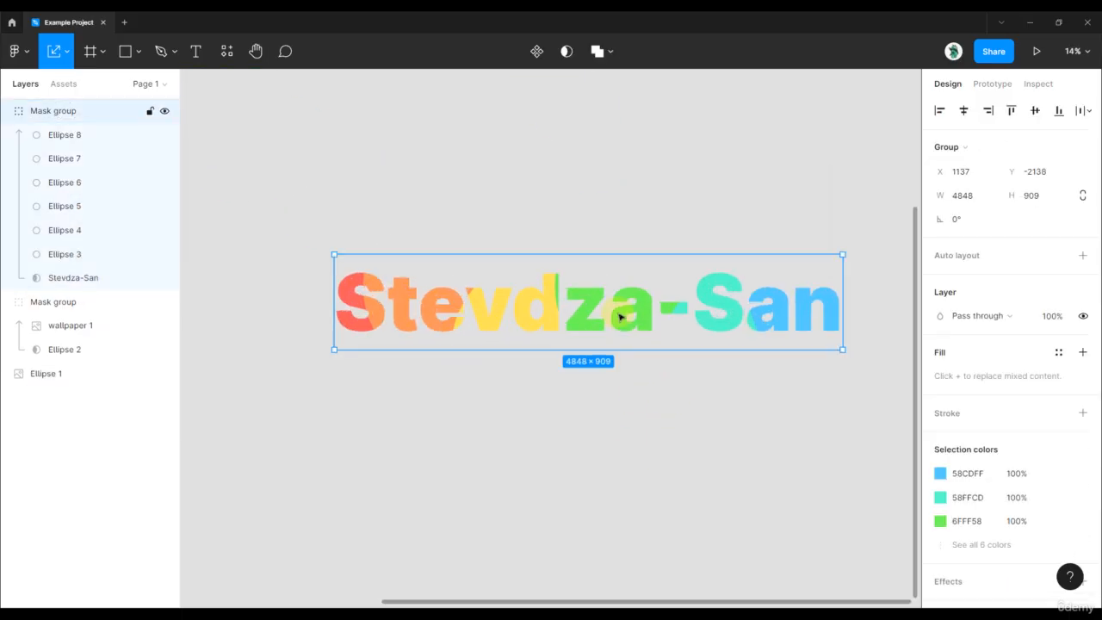
pyautogui.scroll(-2, 623, 315)
pyautogui.click(76, 136)
pyautogui.click(78, 169)
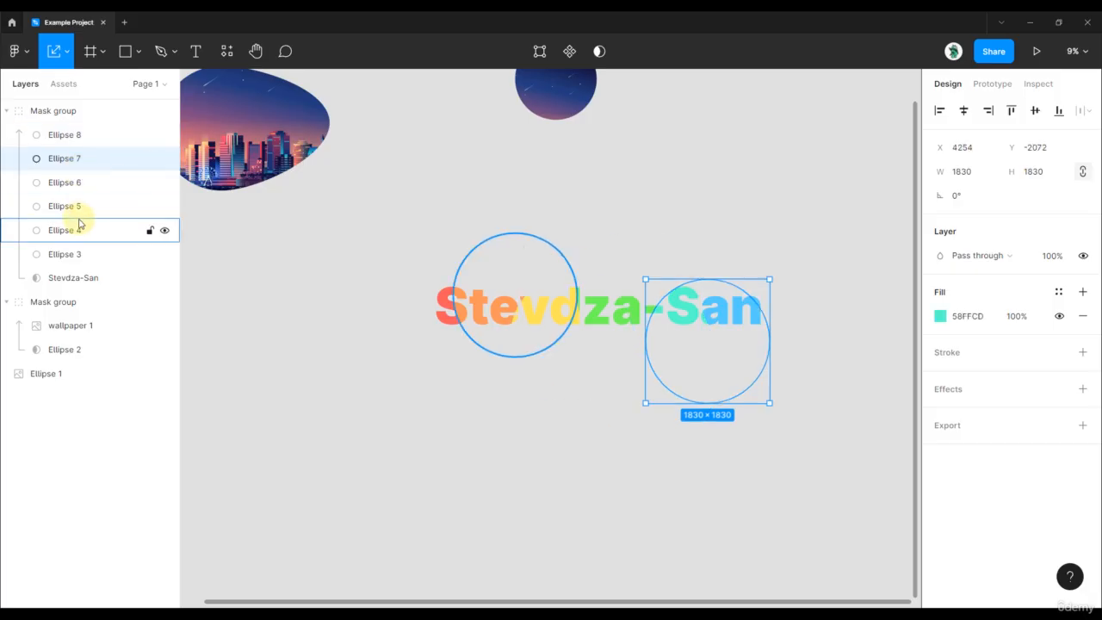
pyautogui.click(79, 225)
pyautogui.click(69, 277)
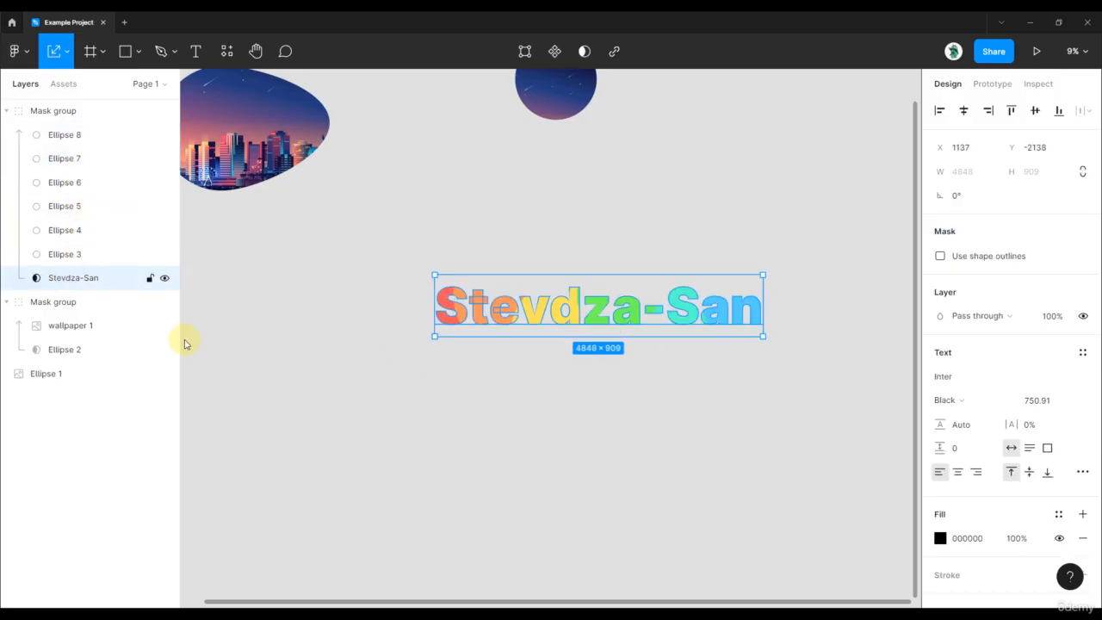
# Move the colourful text mask group up to about X 698, Y -3838, just below the circular wallpaper crop
pyautogui.click(512, 381)
pyautogui.scroll(-2, 512, 380)
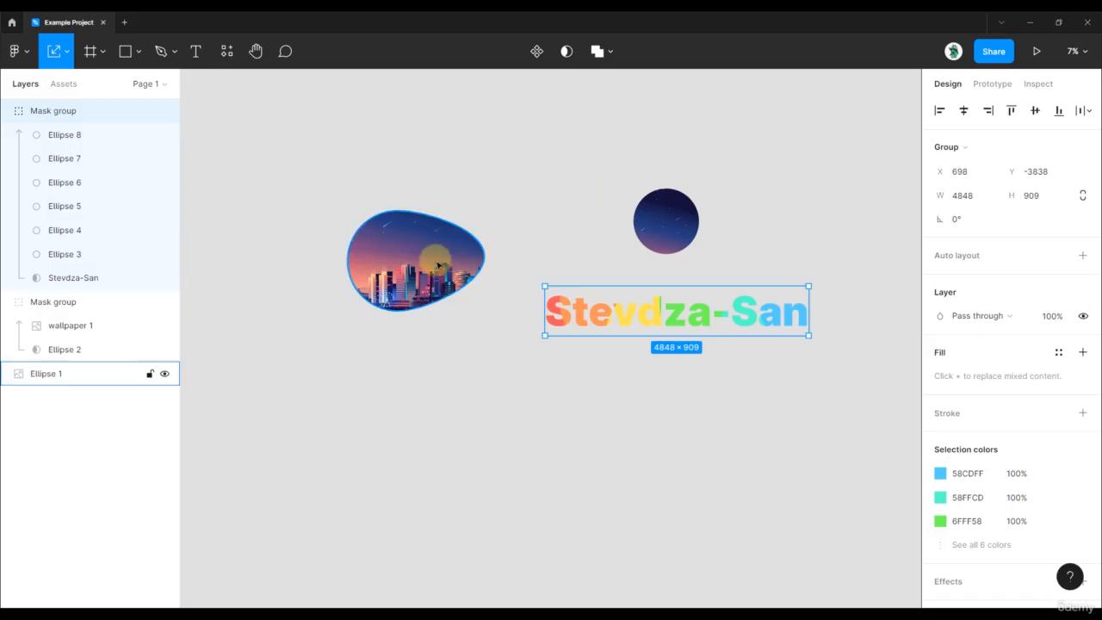
# Review the finished examples by selecting the image-filled ellipse, the circular wallpaper mask and the text mask group in turn
pyautogui.click(461, 220)
pyautogui.scroll(3, 423, 236)
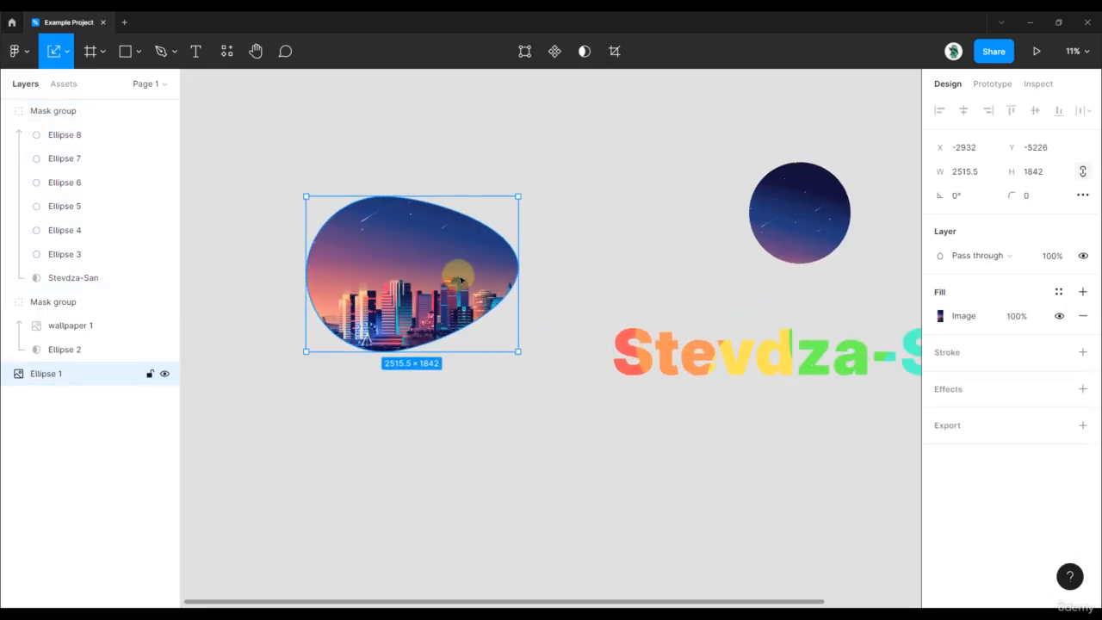
pyautogui.scroll(-3, 521, 267)
pyautogui.click(626, 255)
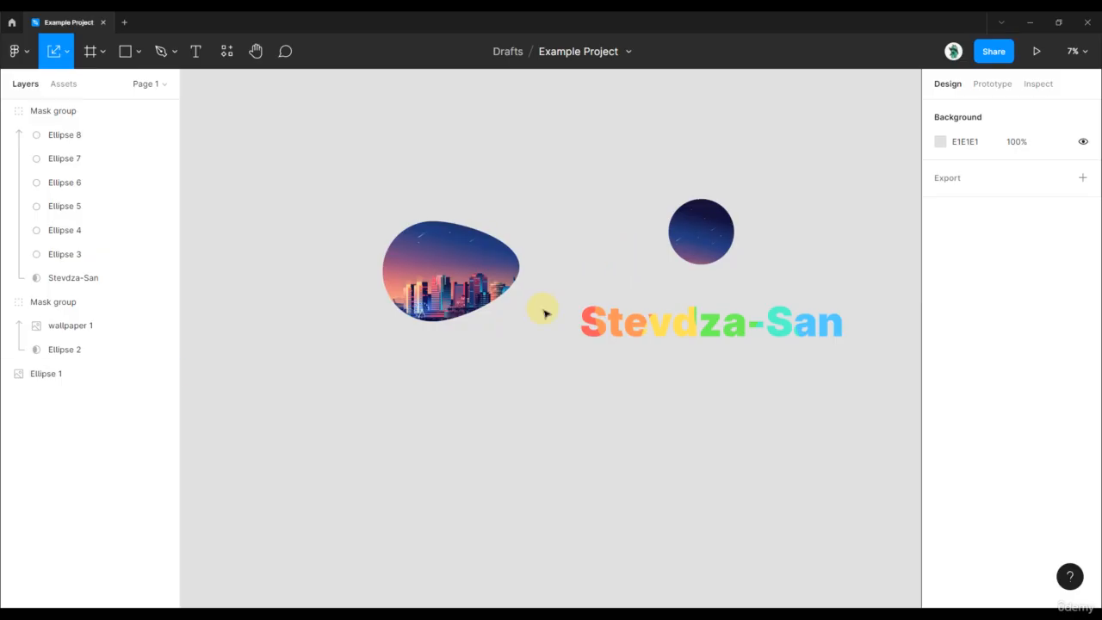
pyautogui.click(689, 249)
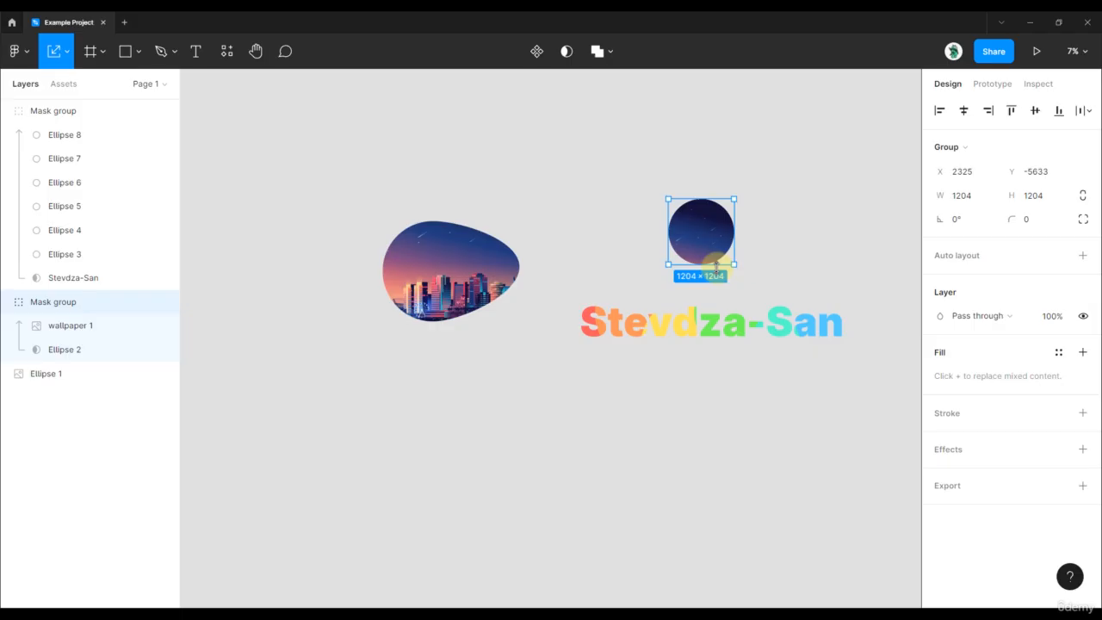
pyautogui.click(680, 316)
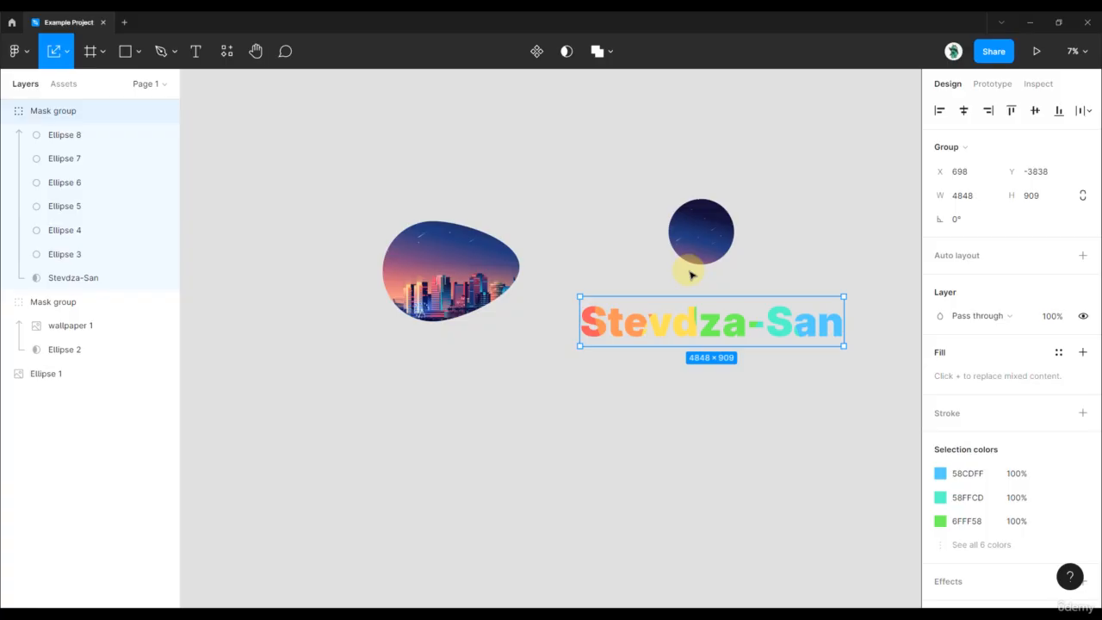
pyautogui.click(624, 141)
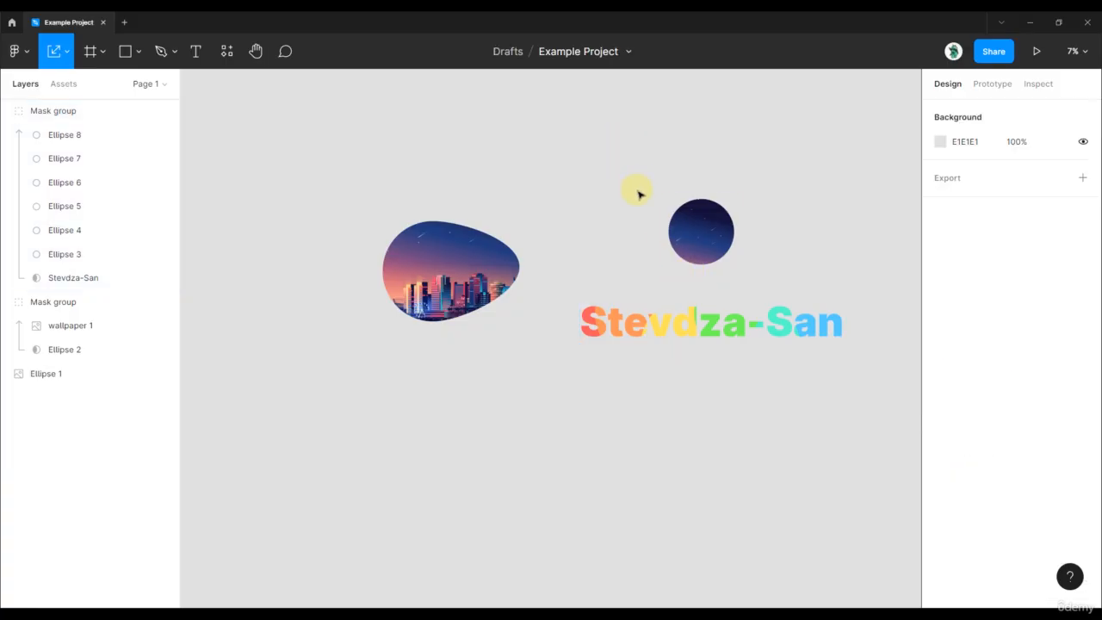
pyautogui.moveTo(664, 155); pyautogui.dragTo(616, 285)
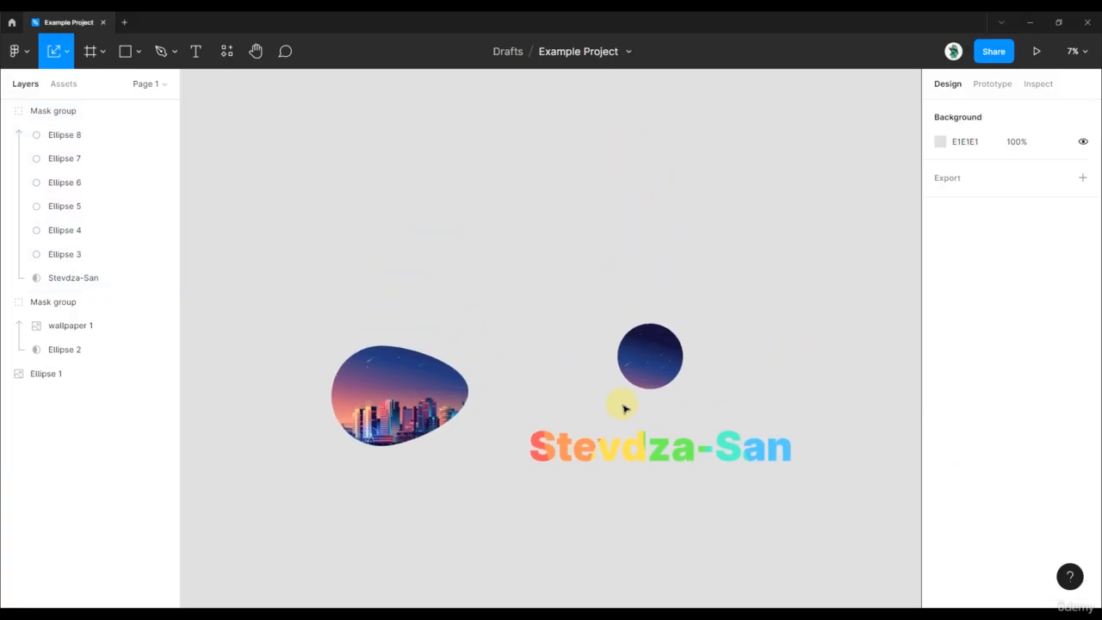
pyautogui.click(620, 449)
pyautogui.rightClick(633, 451)
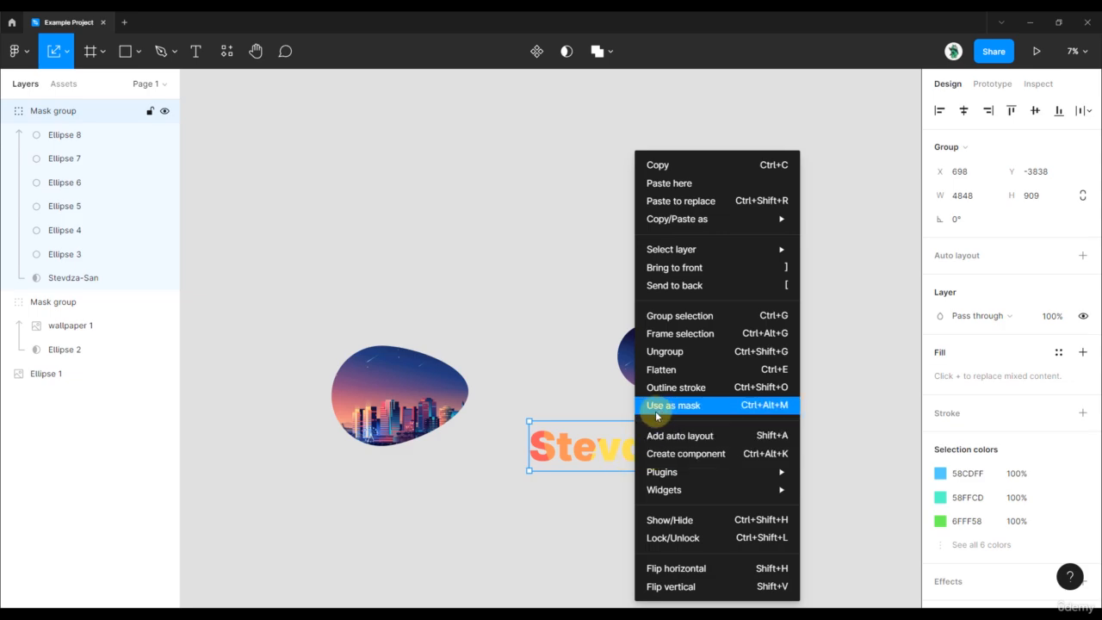
pyautogui.click(570, 338)
pyautogui.moveTo(584, 281); pyautogui.dragTo(560, 320)
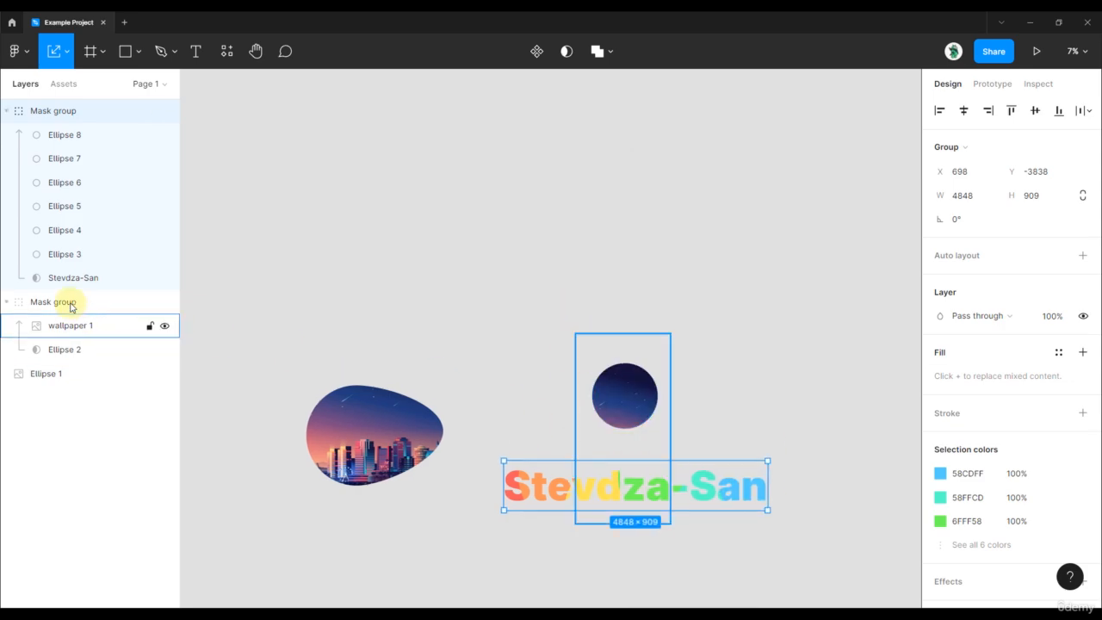
# Add a black "Stevdza-San" text layer in the empty canvas area above the finished mask examples
pyautogui.click(585, 258)
pyautogui.press('t')
pyautogui.click(544, 188)
pyautogui.write('S')
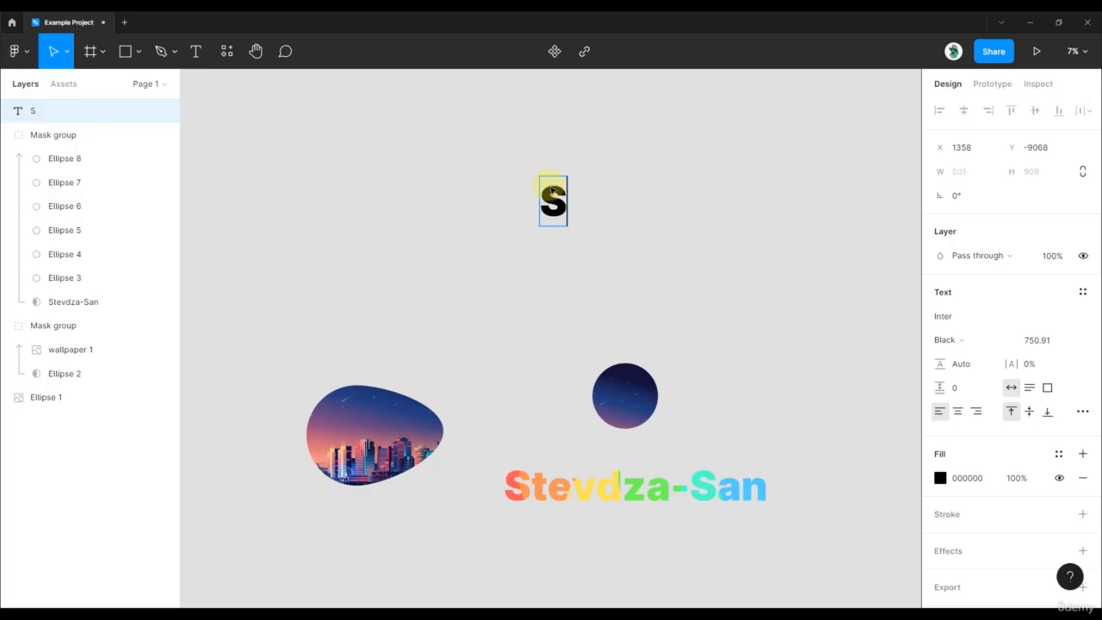
pyautogui.write('tevdza-San')
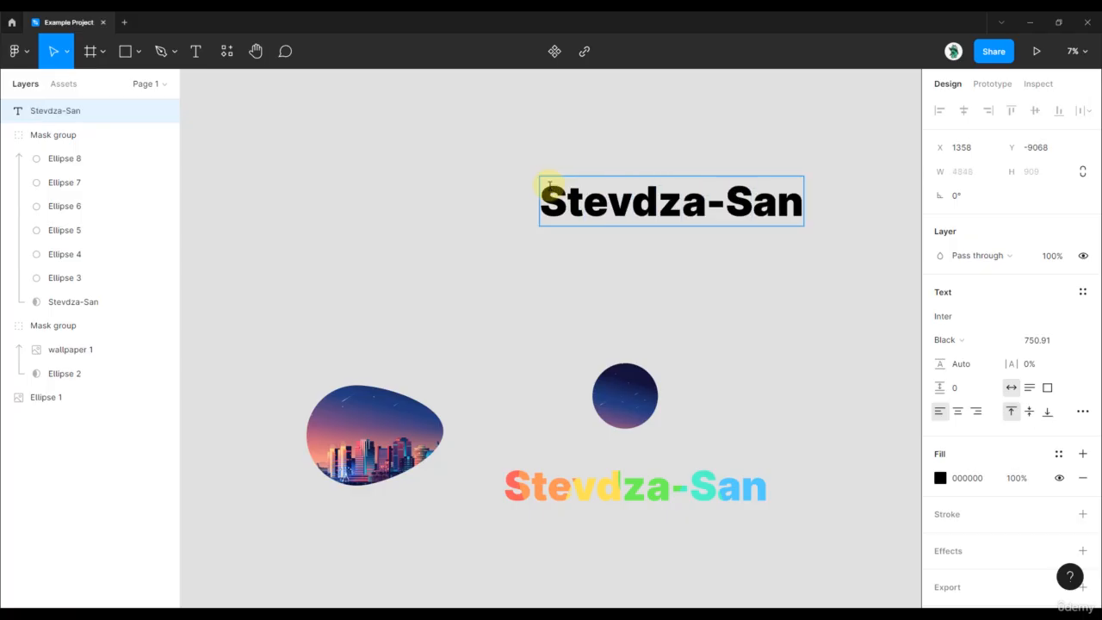
pyautogui.press('Escape')
pyautogui.click(516, 262)
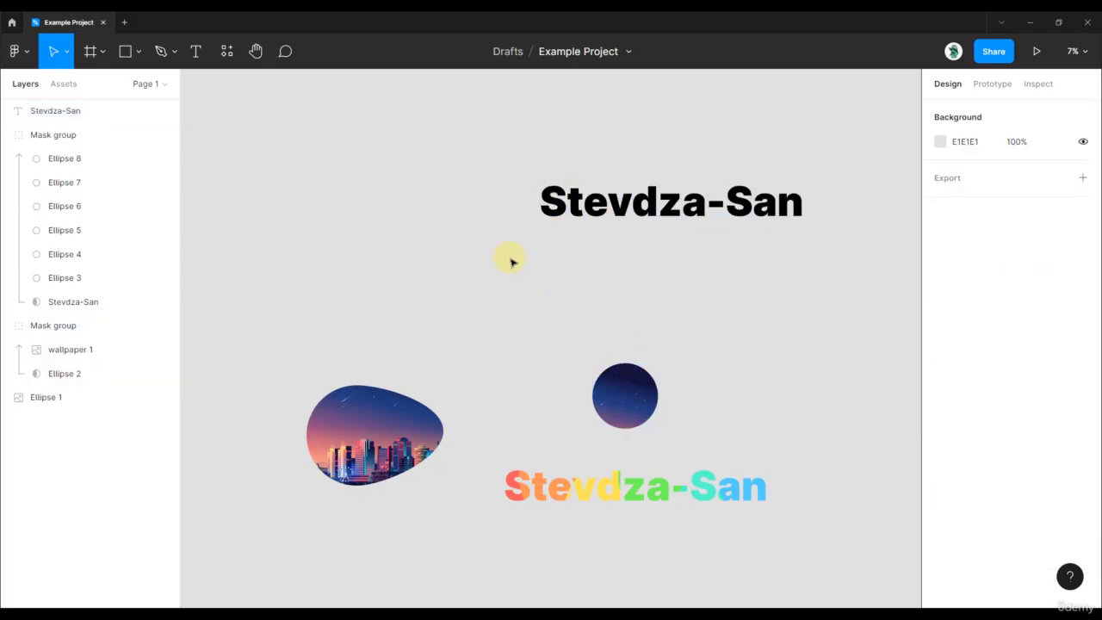
# Place the wallpaper image from the Desktop folder on the canvas, just left of the new black text
pyautogui.hotkey('ctrl', 'shift', 'k')
pyautogui.click(45, 244)
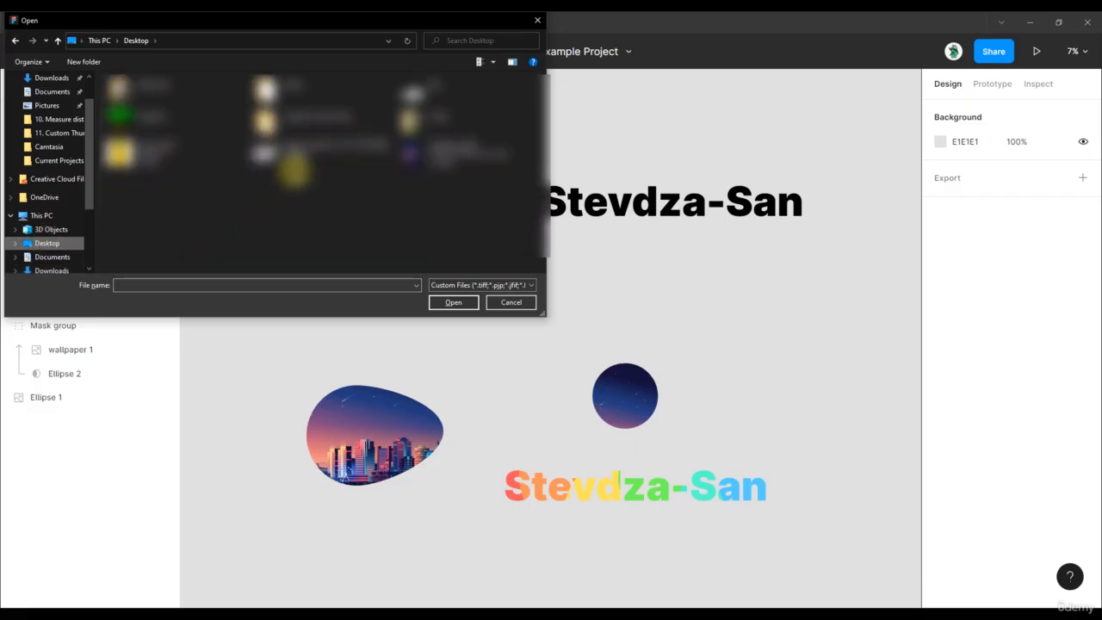
pyautogui.doubleClick(437, 155)
pyautogui.click(465, 163)
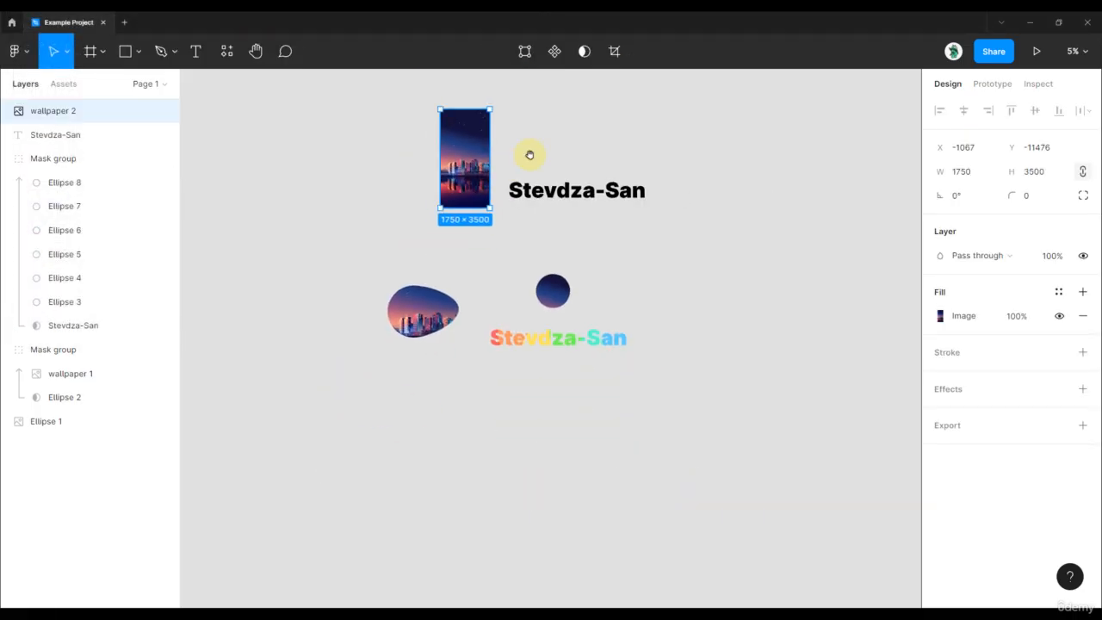
# Move the black text so it overlaps the wallpaper image, at about X -795, Y -10579
pyautogui.moveTo(529, 155); pyautogui.dragTo(543, 191)
pyautogui.scroll(6, 442, 187)
pyautogui.moveTo(669, 278); pyautogui.dragTo(556, 184)
pyautogui.moveTo(636, 164); pyautogui.dragTo(569, 278)
pyautogui.click(457, 215)
pyautogui.click(661, 300)
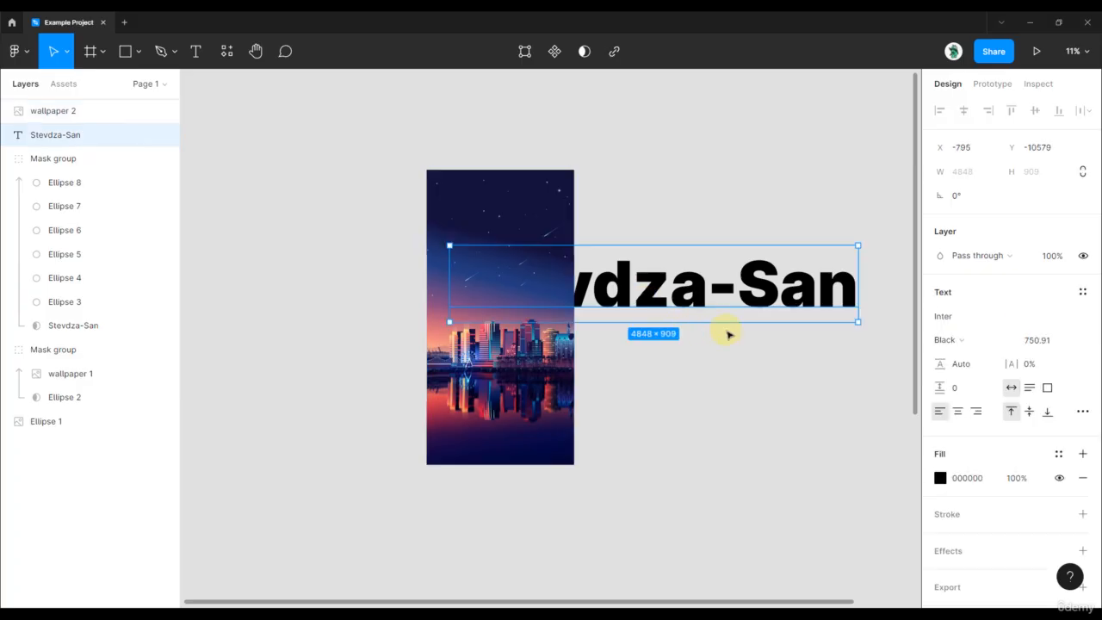
# Scale the text to about 1643 × 308 and position it within the wallpaper's width at about X -1103, Y -10437
pyautogui.press('k')
pyautogui.moveTo(857, 321); pyautogui.dragTo(556, 268)
pyautogui.moveTo(543, 207); pyautogui.dragTo(528, 189)
# Select the wallpaper image together with the scaled text behind it and use the text as a mask
pyautogui.click(585, 340)
pyautogui.moveTo(592, 362); pyautogui.dragTo(348, 181)
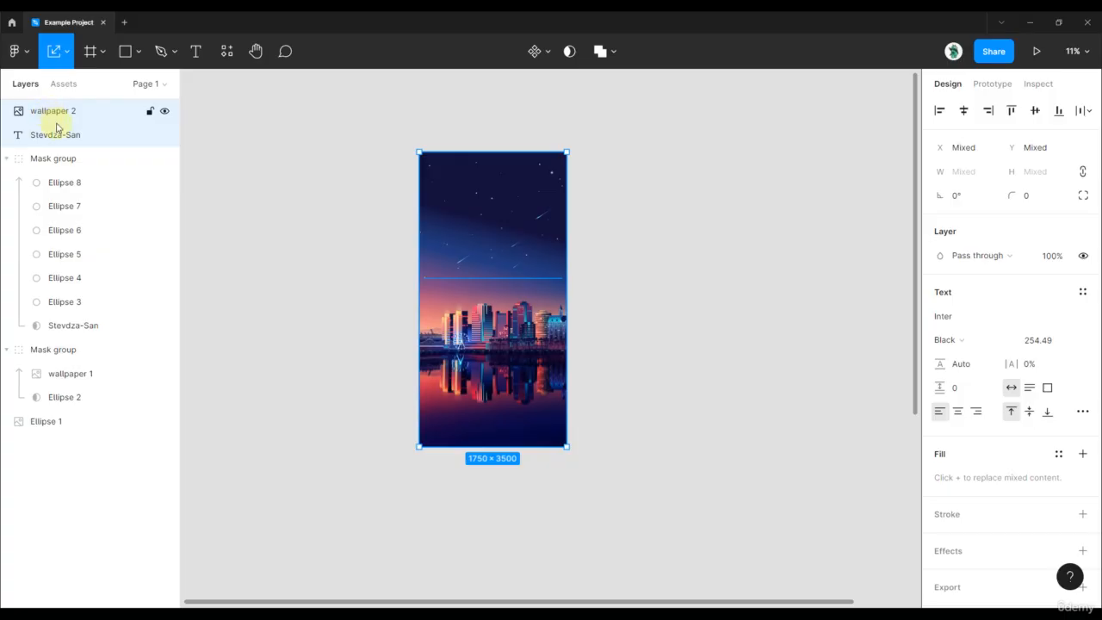
pyautogui.click(383, 191)
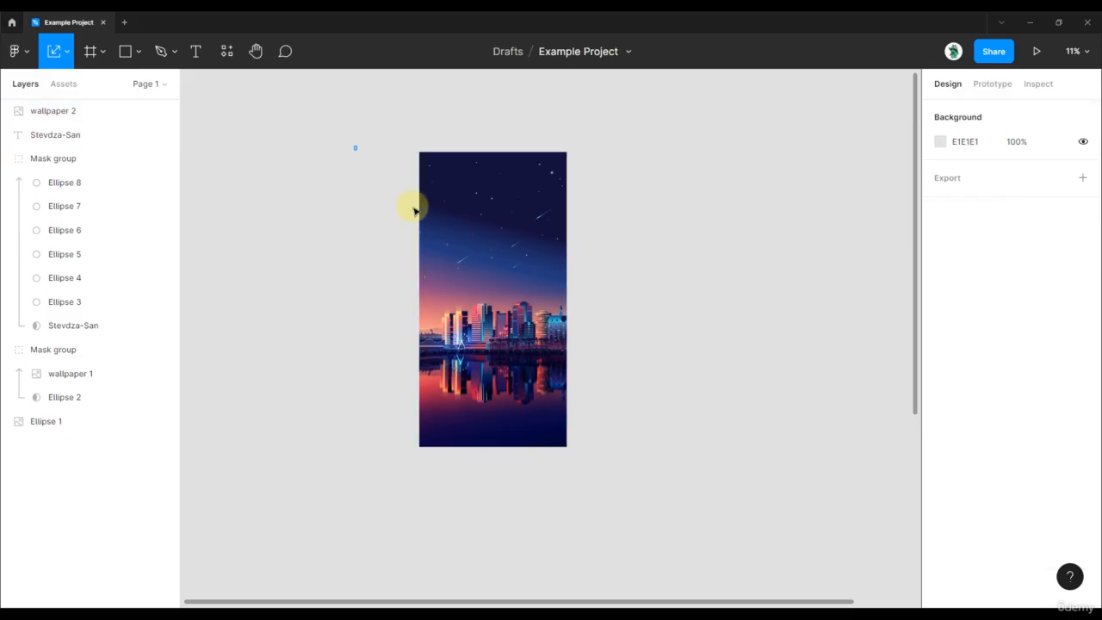
pyautogui.moveTo(414, 211); pyautogui.dragTo(657, 384)
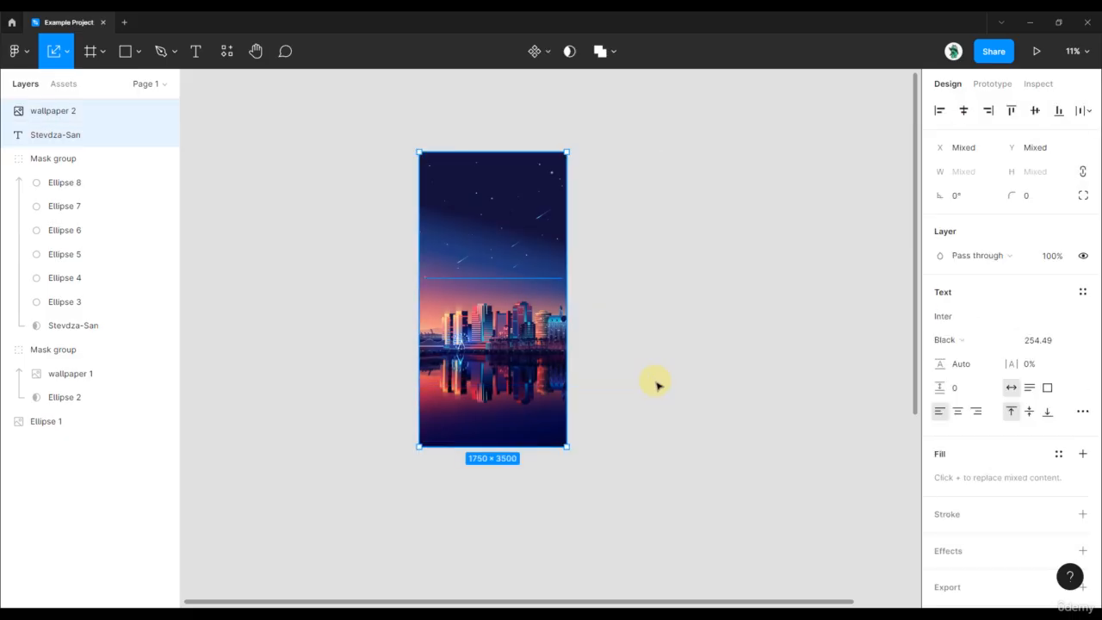
pyautogui.click(568, 54)
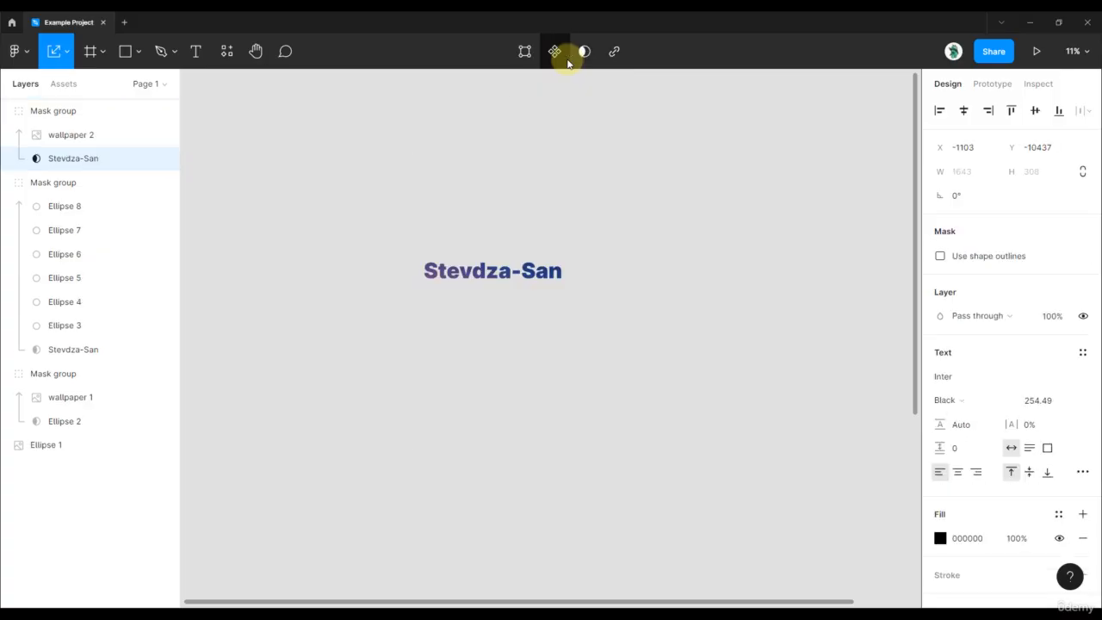
# Move the masking text layer inside its group up over the starry part of the wallpaper, to about X -1085, Y -10749
pyautogui.scroll(5, 436, 246)
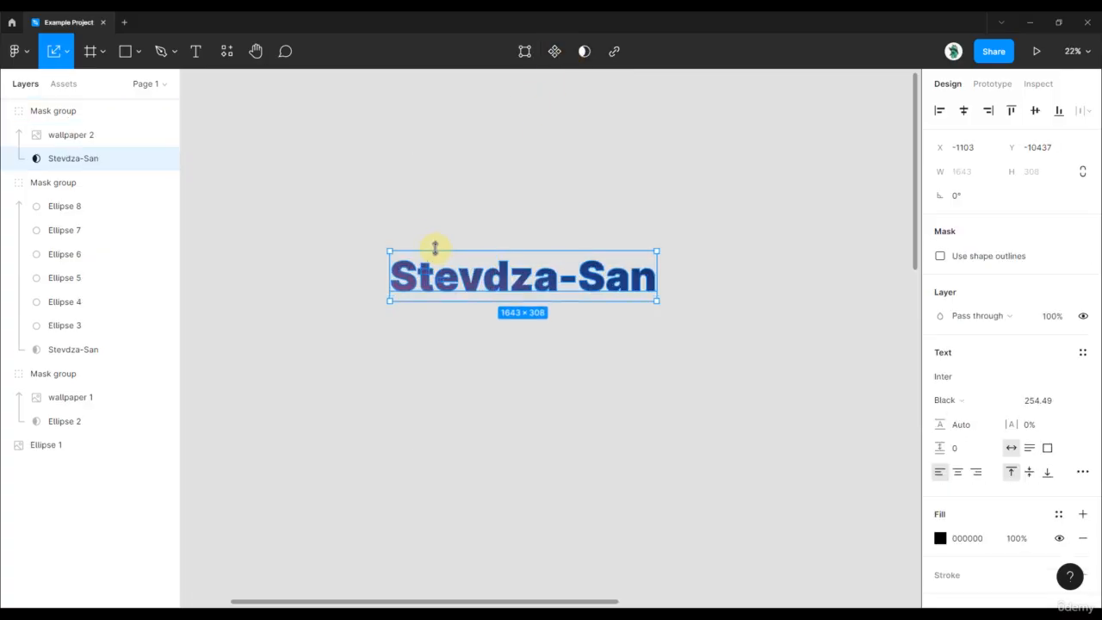
pyautogui.scroll(3, 434, 247)
pyautogui.click(841, 240)
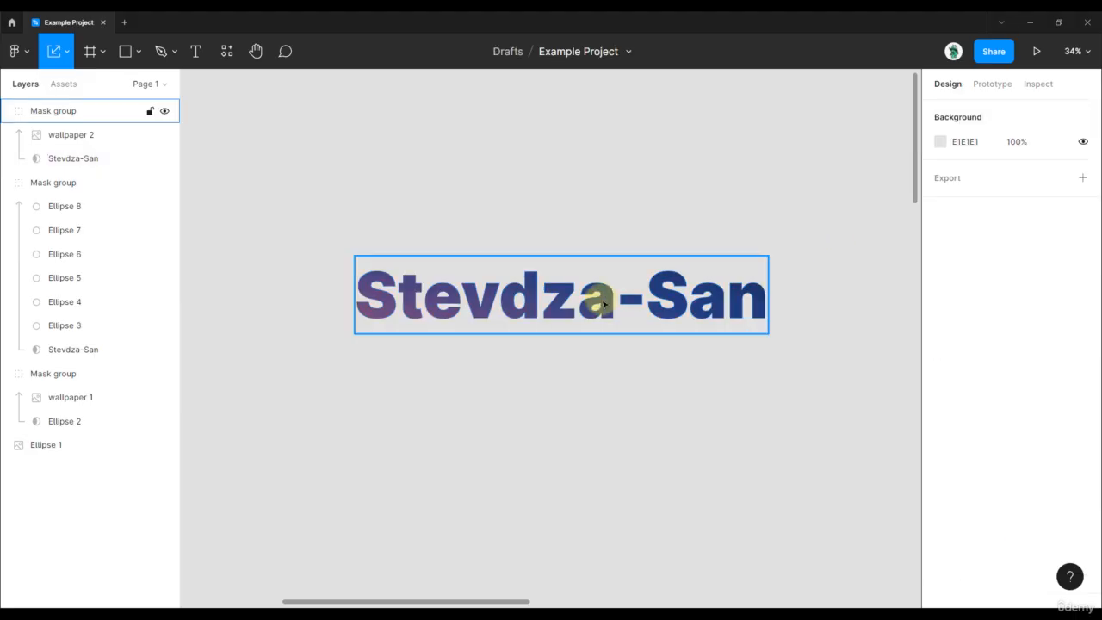
pyautogui.click(593, 302)
pyautogui.click(74, 159)
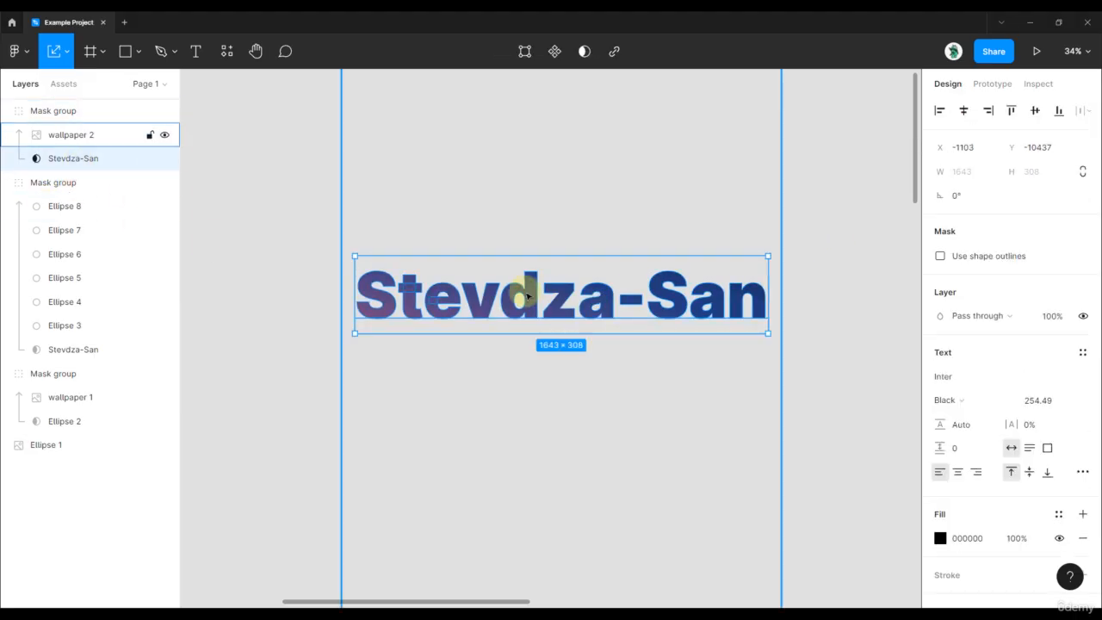
pyautogui.moveTo(523, 291); pyautogui.dragTo(531, 219)
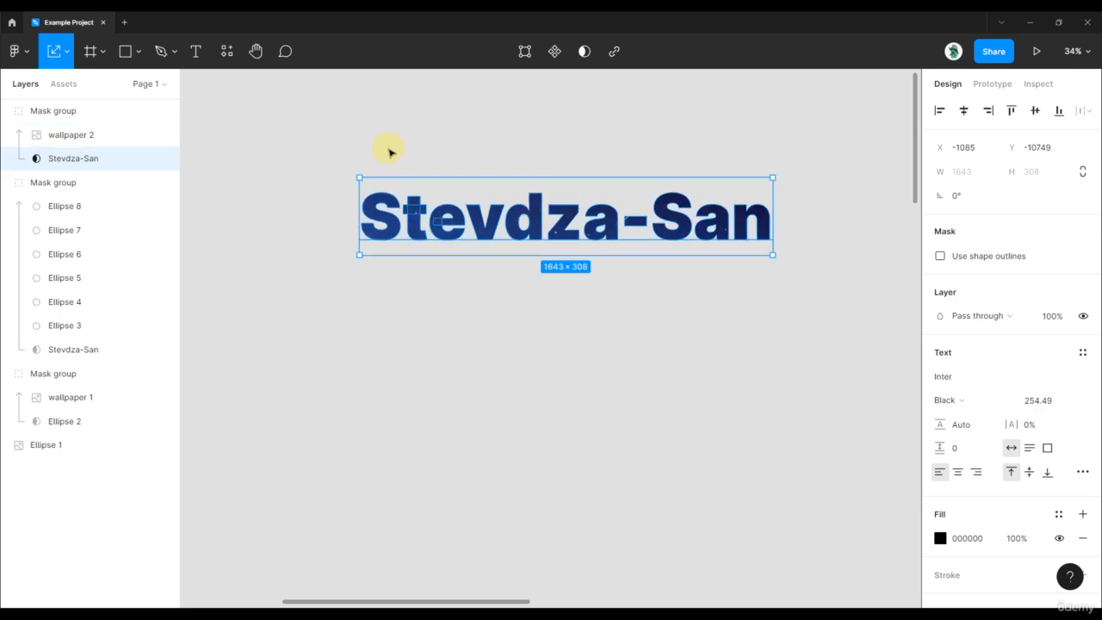
pyautogui.click(388, 152)
# Select the wallpaper text mask group and inspect it up close and alongside the other mask examples
pyautogui.scroll(-3, 410, 258)
pyautogui.click(572, 237)
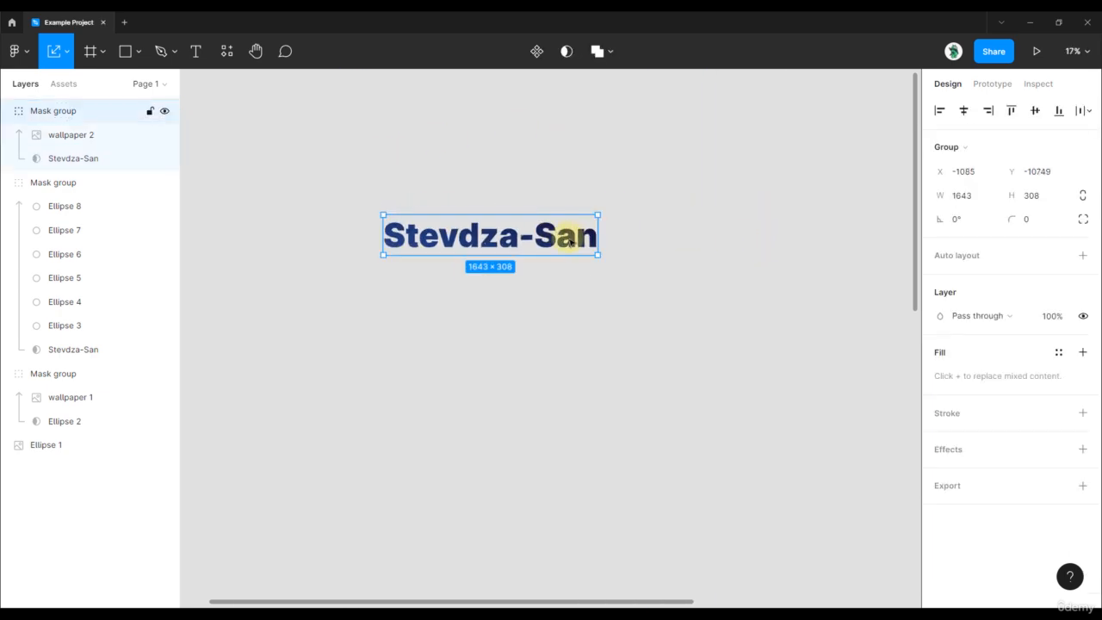
pyautogui.scroll(5, 447, 218)
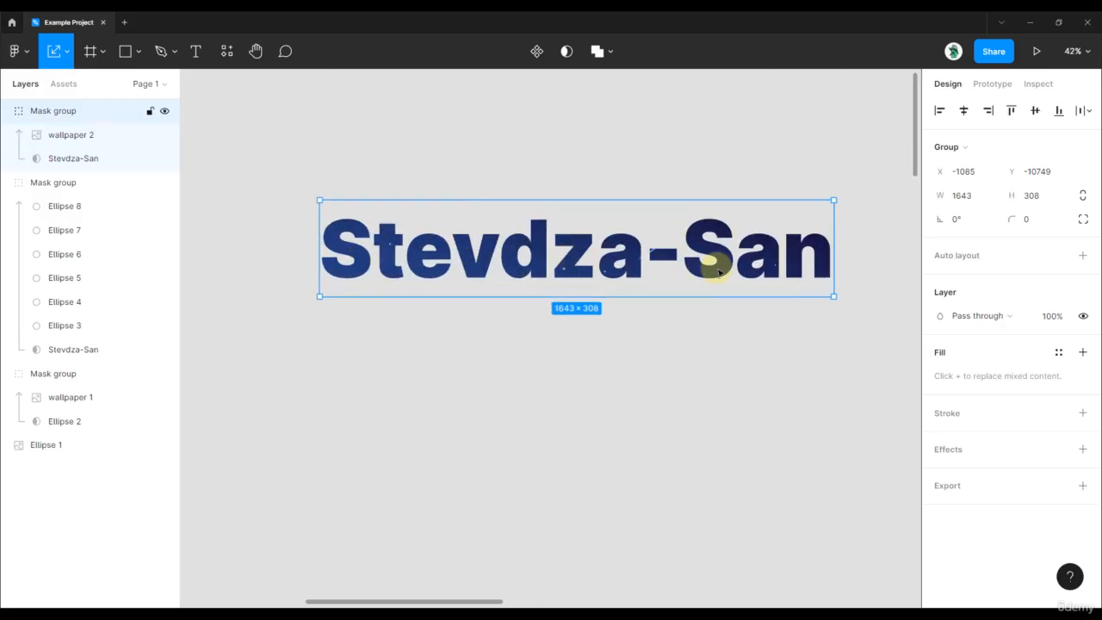
pyautogui.scroll(-5, 821, 283)
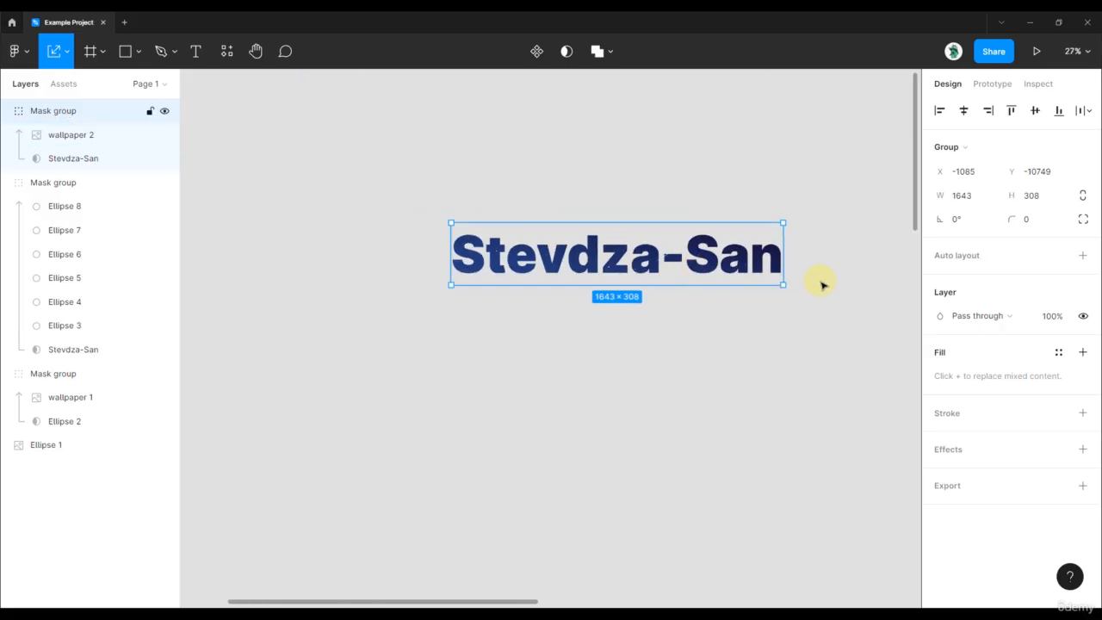
pyautogui.scroll(-5, 705, 246)
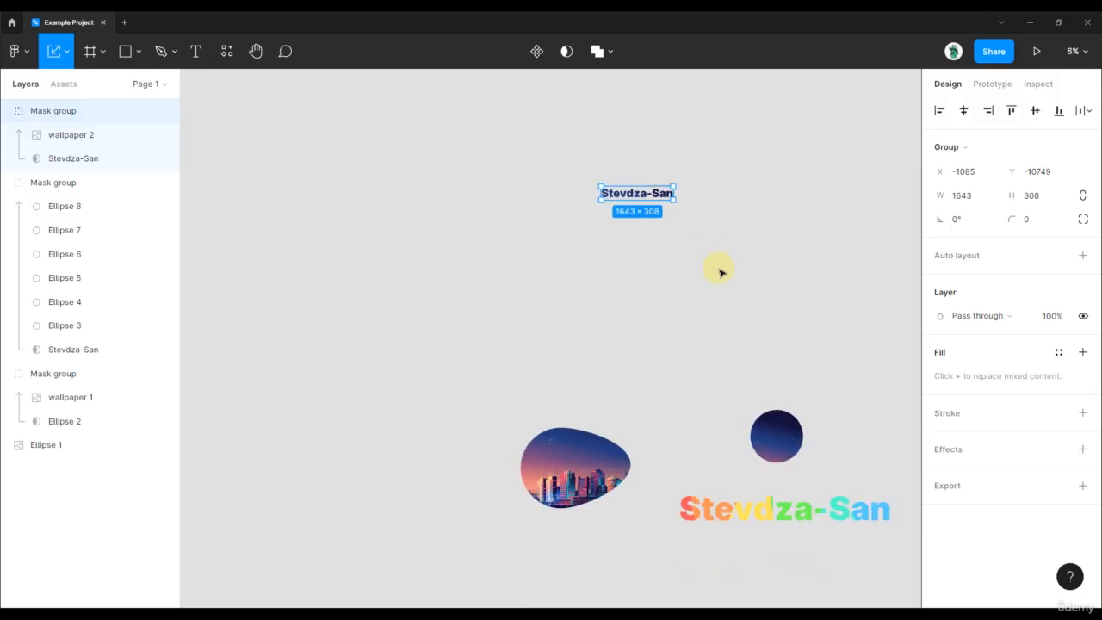